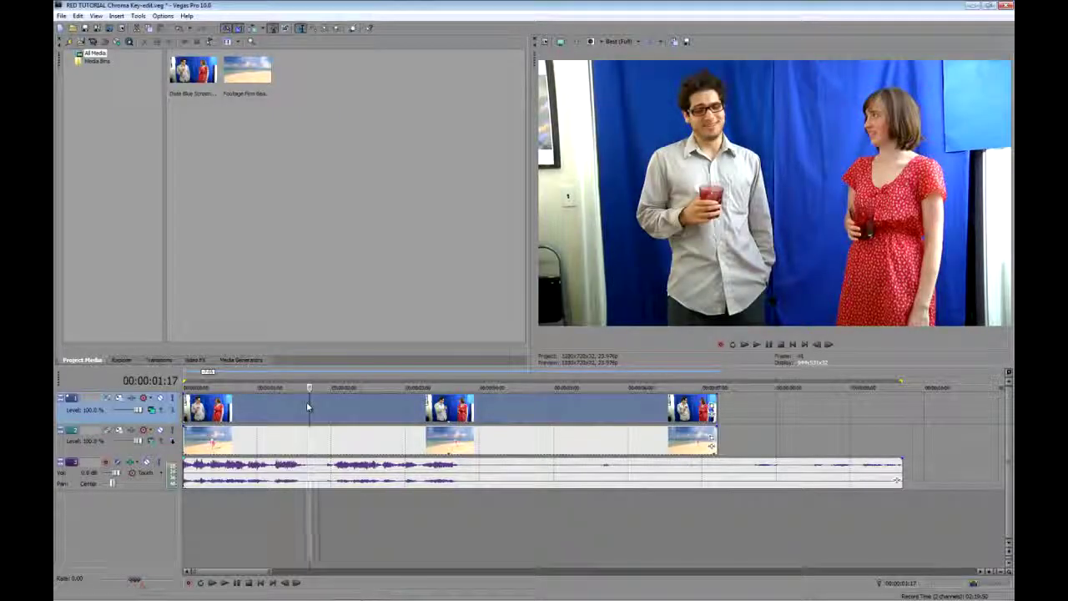
- Set track 1's composite mode to Custom with the Boris RED plug-in at 00:00:01:20 and open its editor
left_click(319, 407)
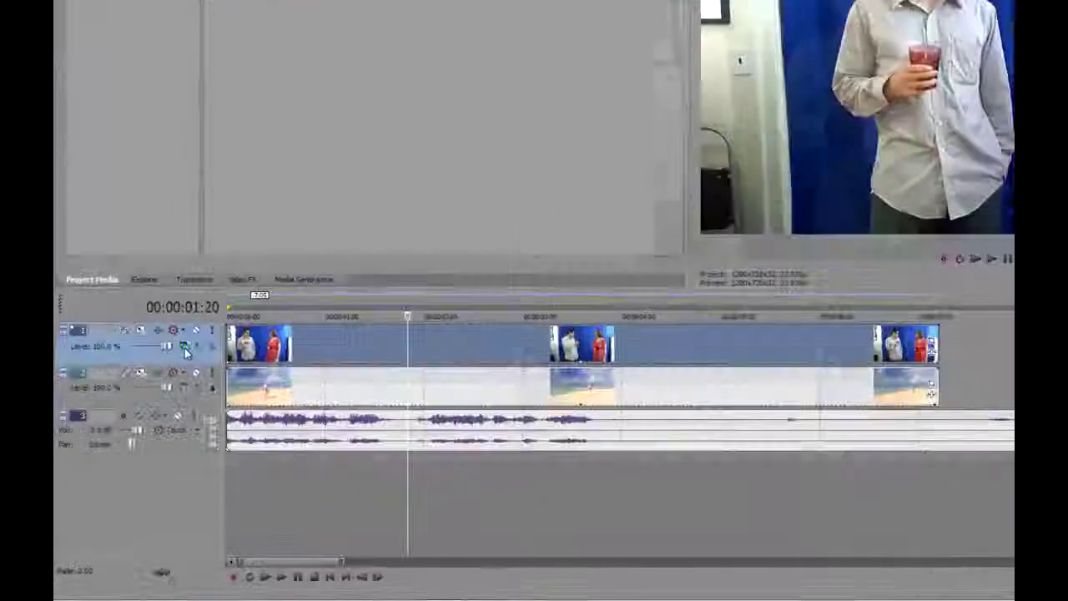
left_click(186, 348)
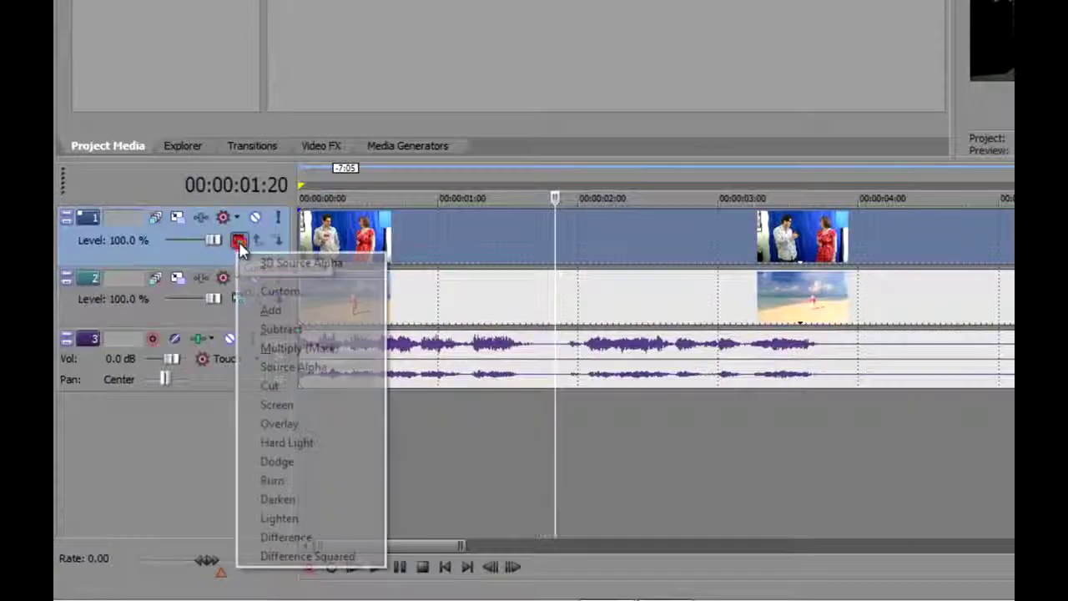
left_click(284, 292)
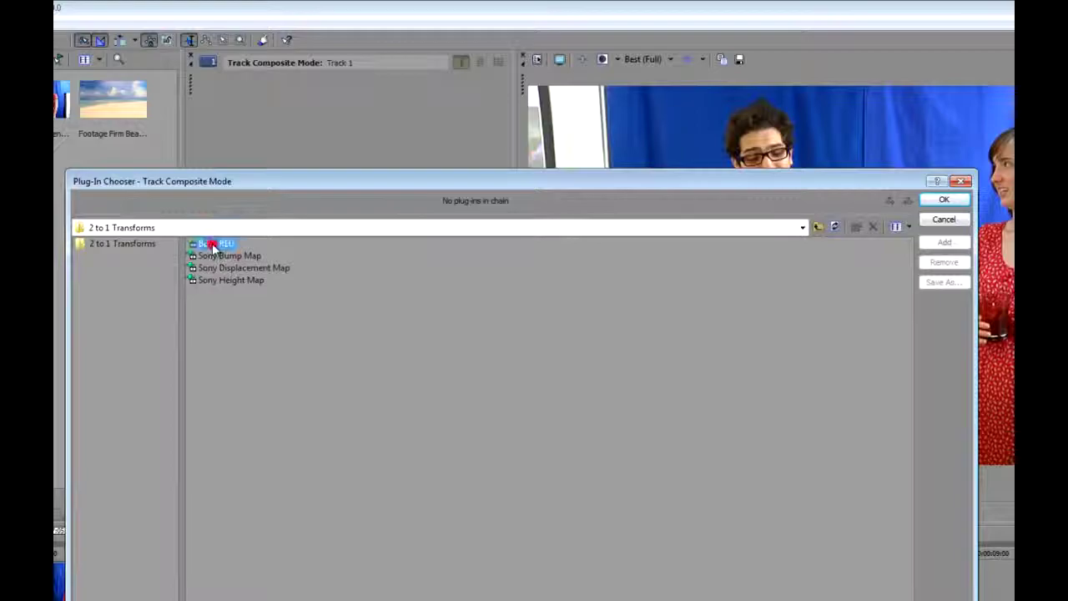
double_click(213, 244)
left_click(262, 147)
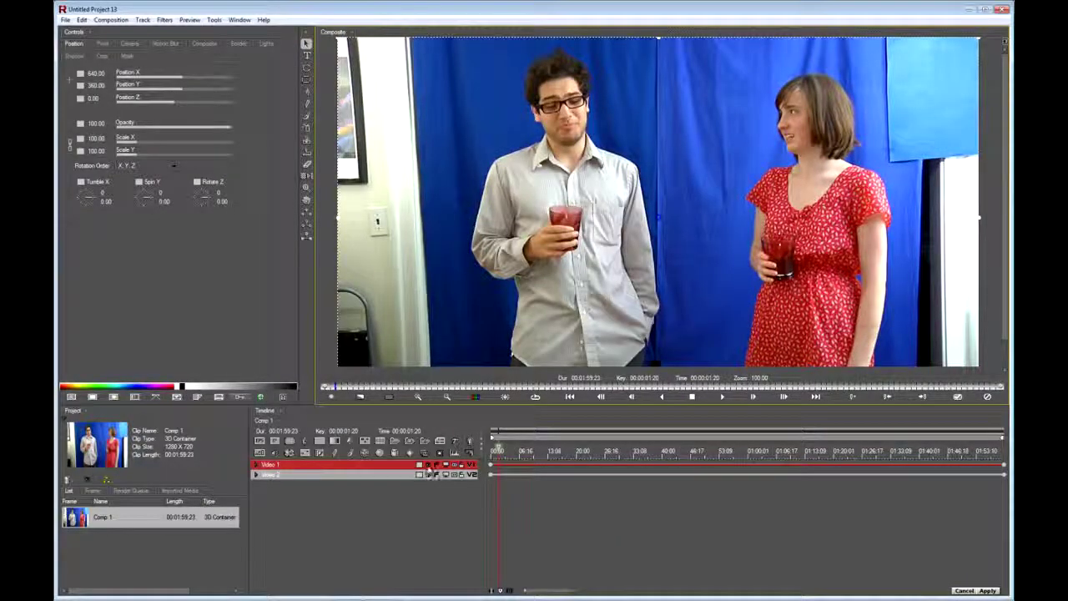
- Switch the Video 1 track's visibility off and on and examine the blue-screen footage in the composite view
left_click(428, 465)
left_click(429, 465)
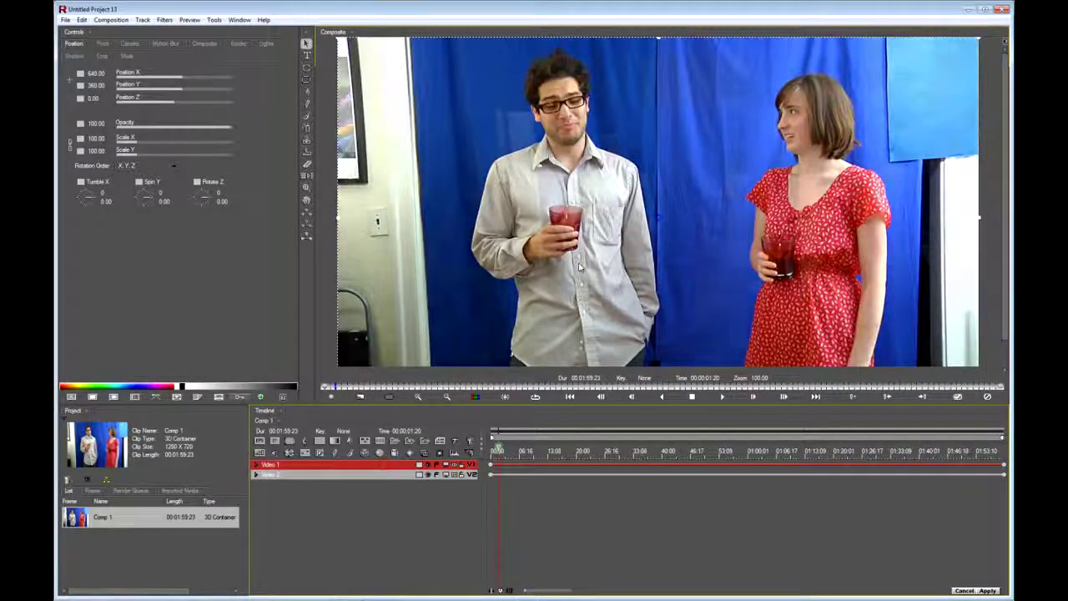
scroll(580, 267, "down", 1)
scroll(580, 267, "up", 1)
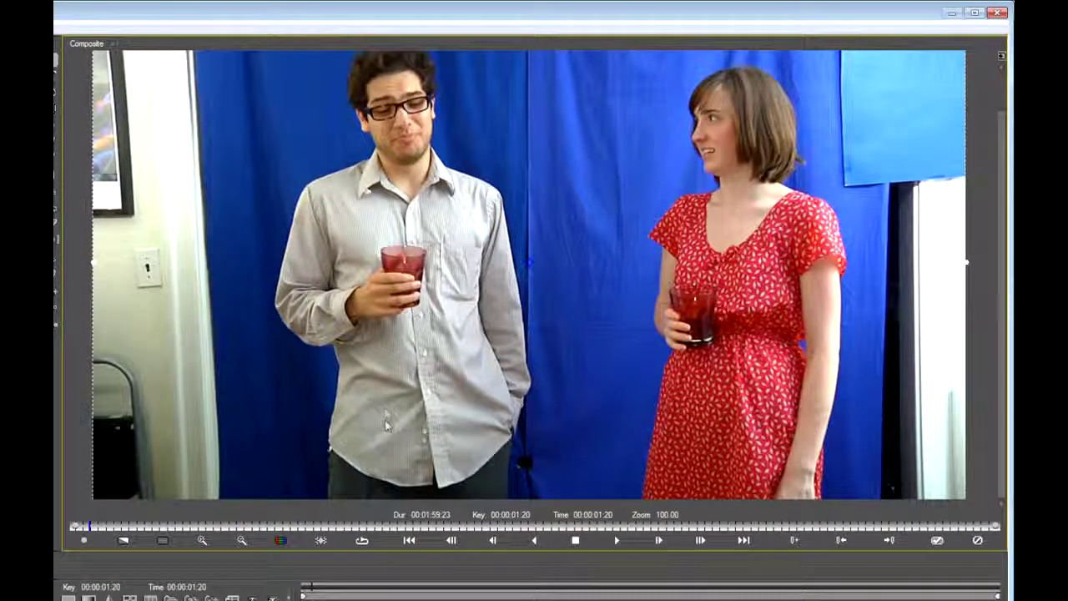
scroll(402, 255, "up", 1)
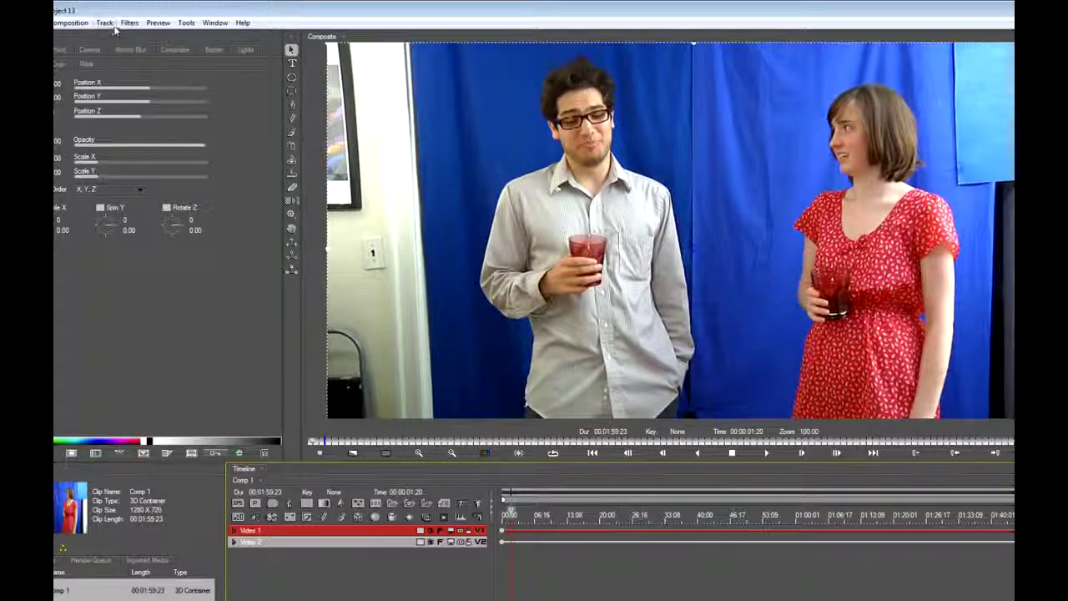
- Apply the BCC Chroma Key filter to the Video 1 track
left_click(129, 23)
mouse_move(192, 132)
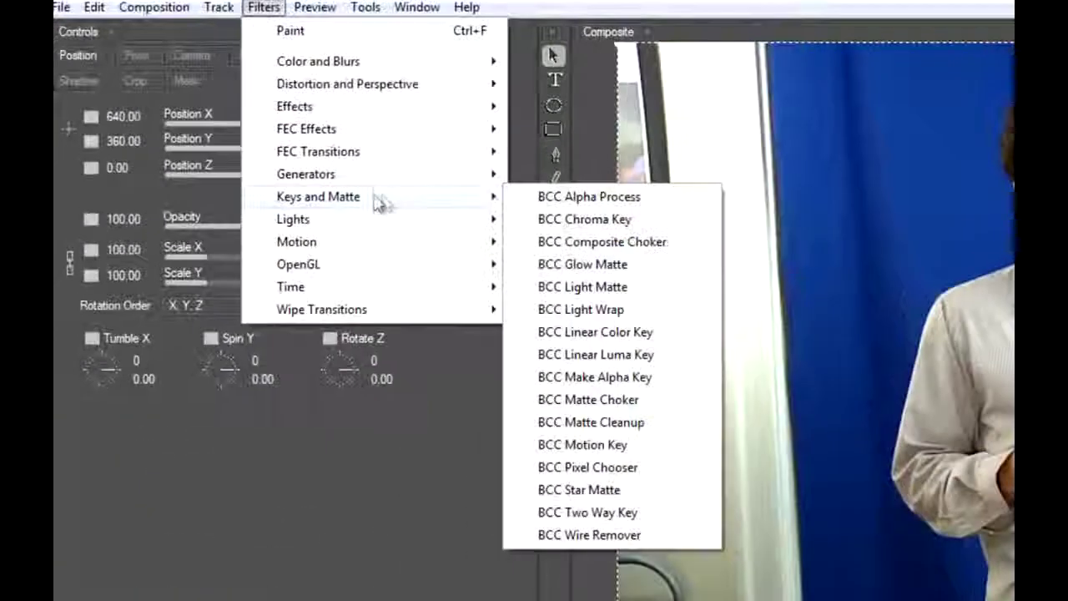
left_click(573, 220)
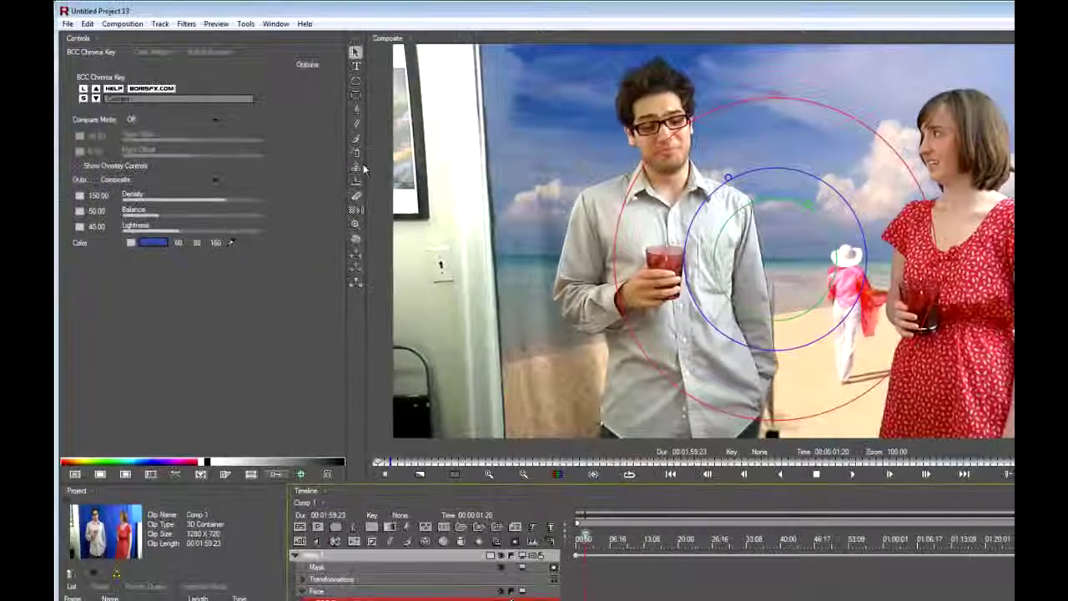
- Inspect the chroma key's matte output and return the output to Composite
left_click(153, 180)
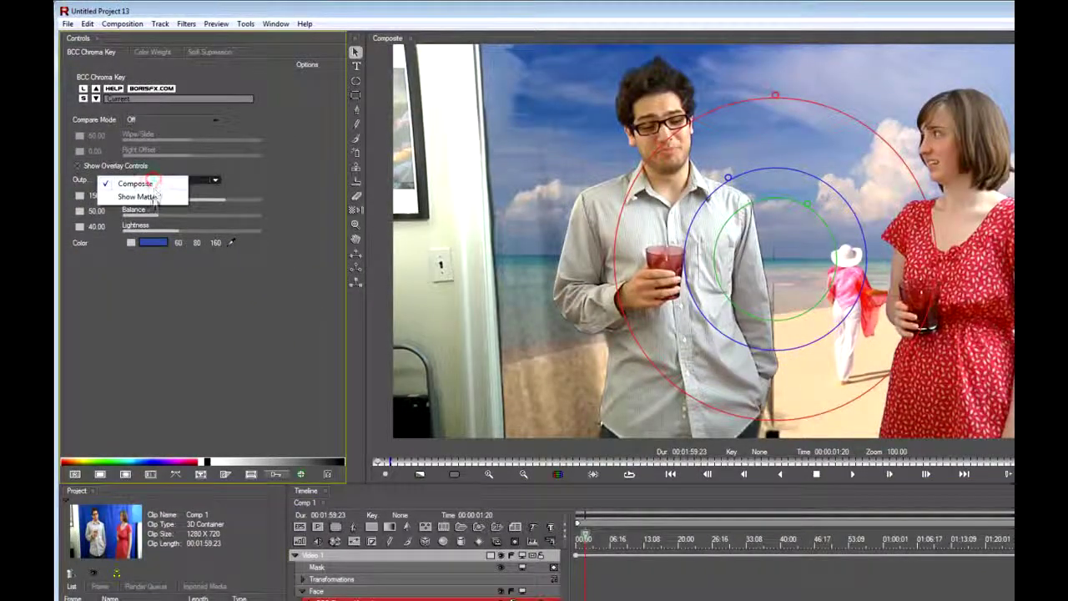
left_click(153, 197)
key("ctrl+minus")
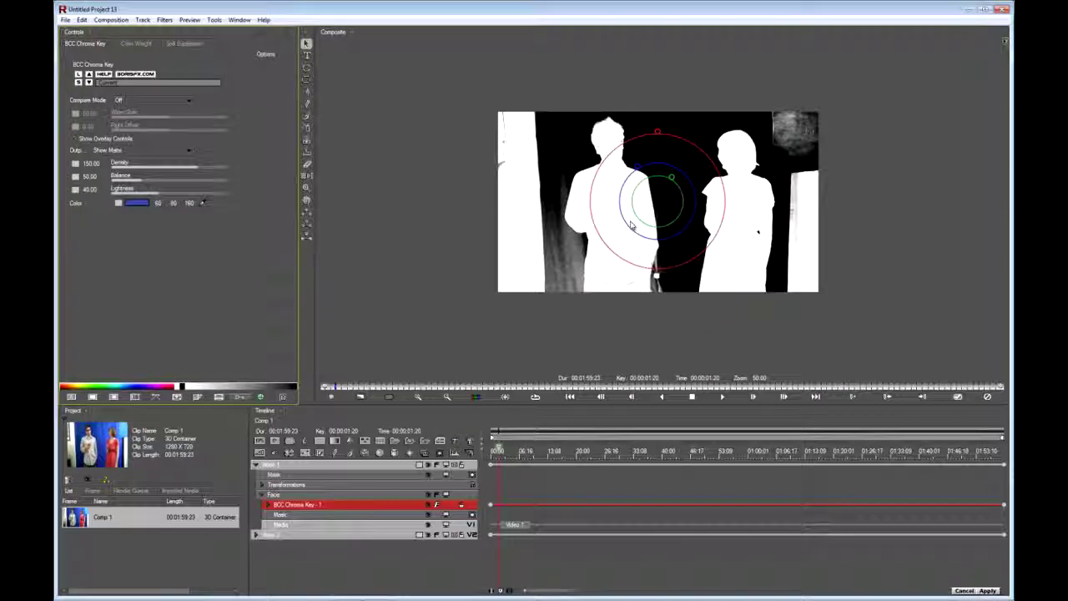
scroll(741, 267, "up", 1)
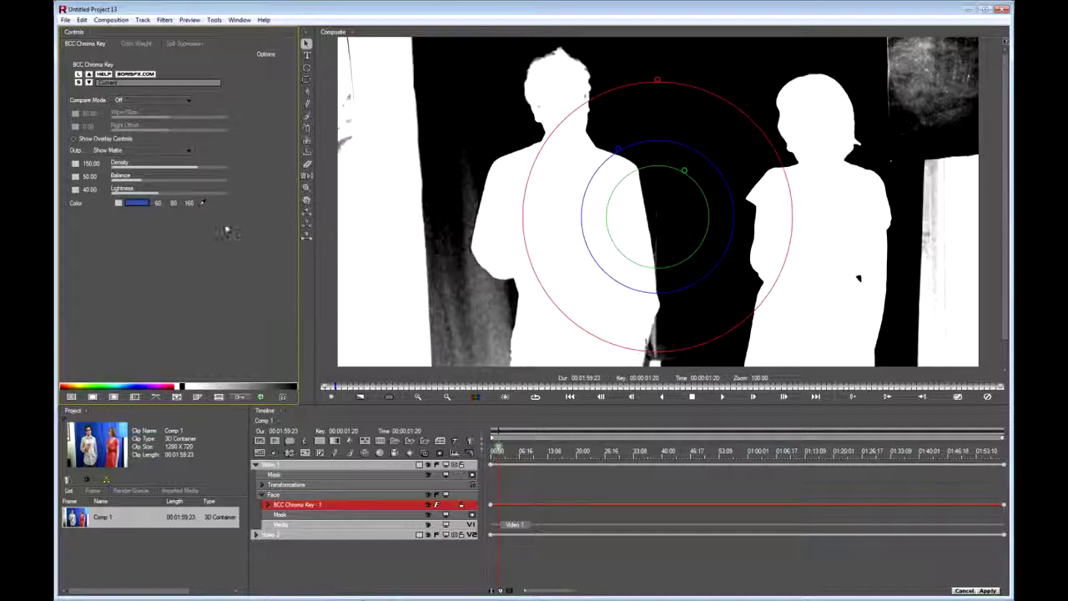
left_click(143, 151)
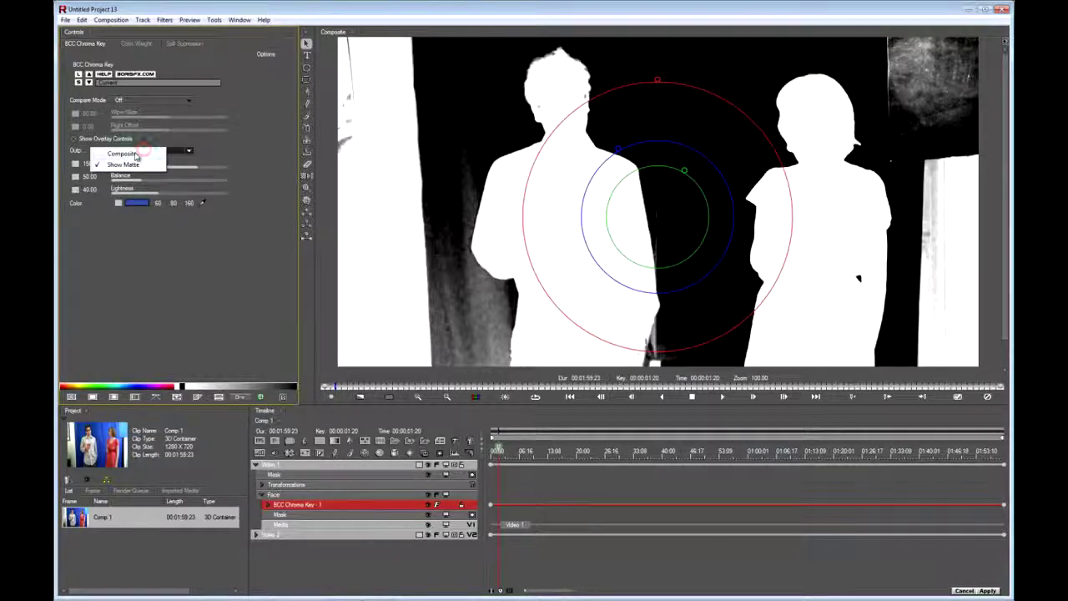
left_click(121, 153)
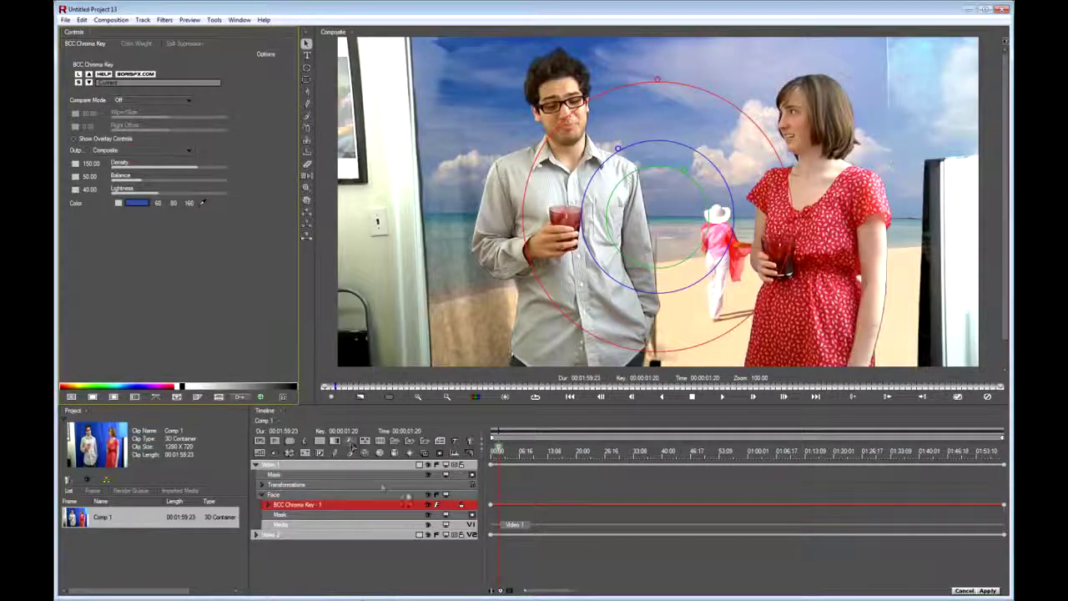
- Hide Video 2 and sample the blue screen as key color 37, 78, 174 with the chroma key temporarily disabled
left_click(429, 534)
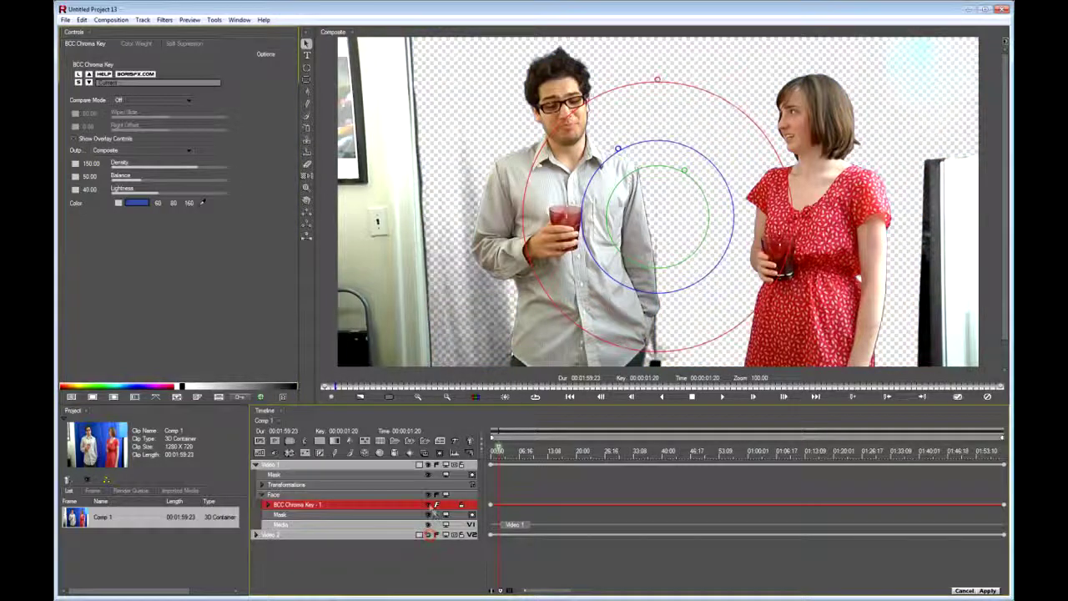
left_click(429, 505)
left_click(201, 204)
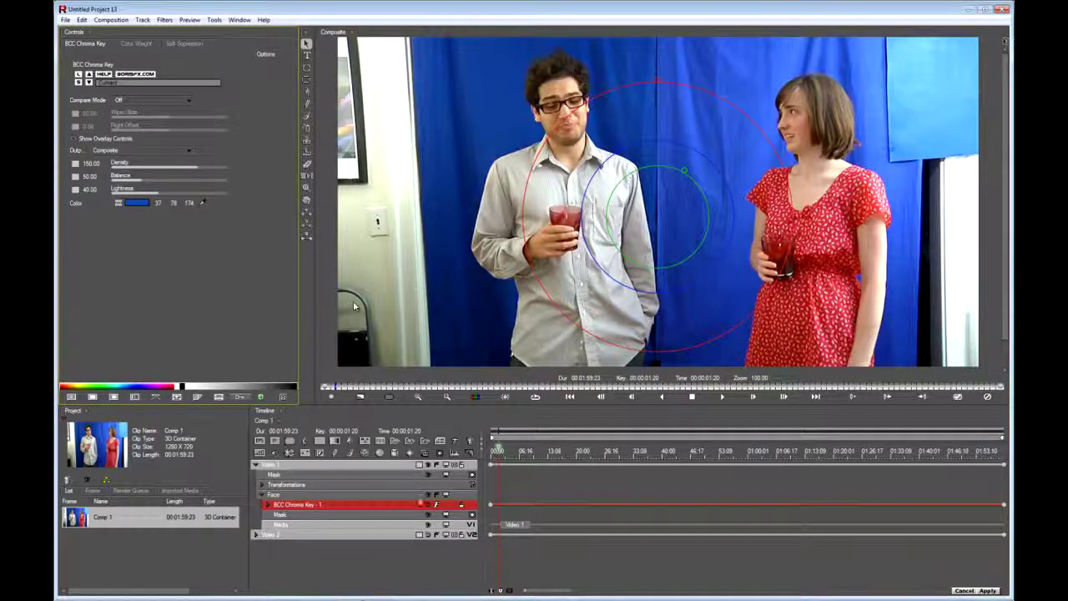
left_click(429, 505)
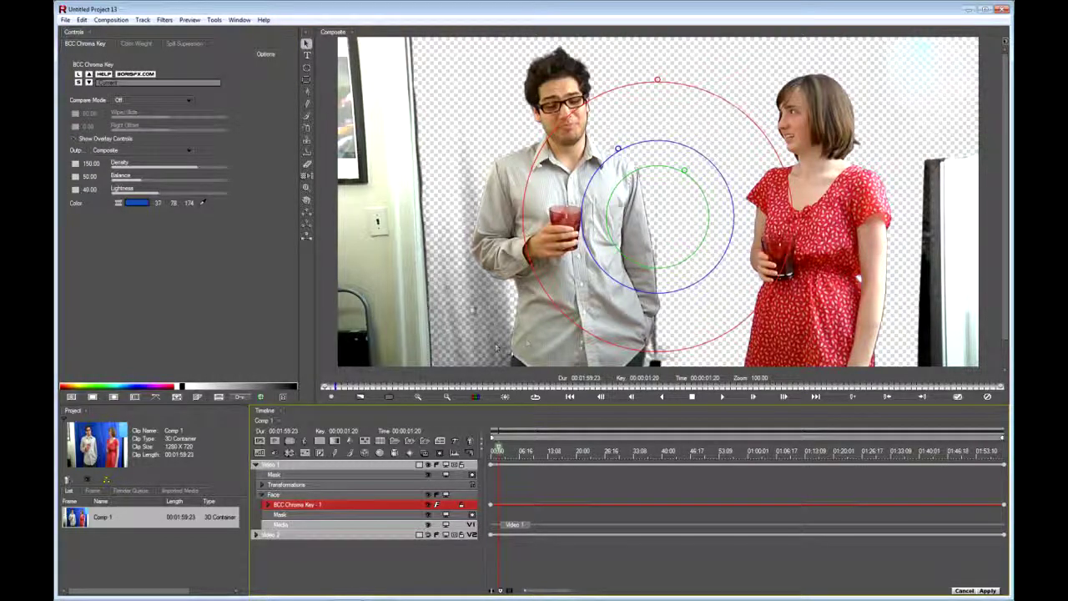
- Raise the chroma key's Lightness to about 82 while viewing the matte, and return the output to Composite
left_click(133, 150)
left_click(134, 163)
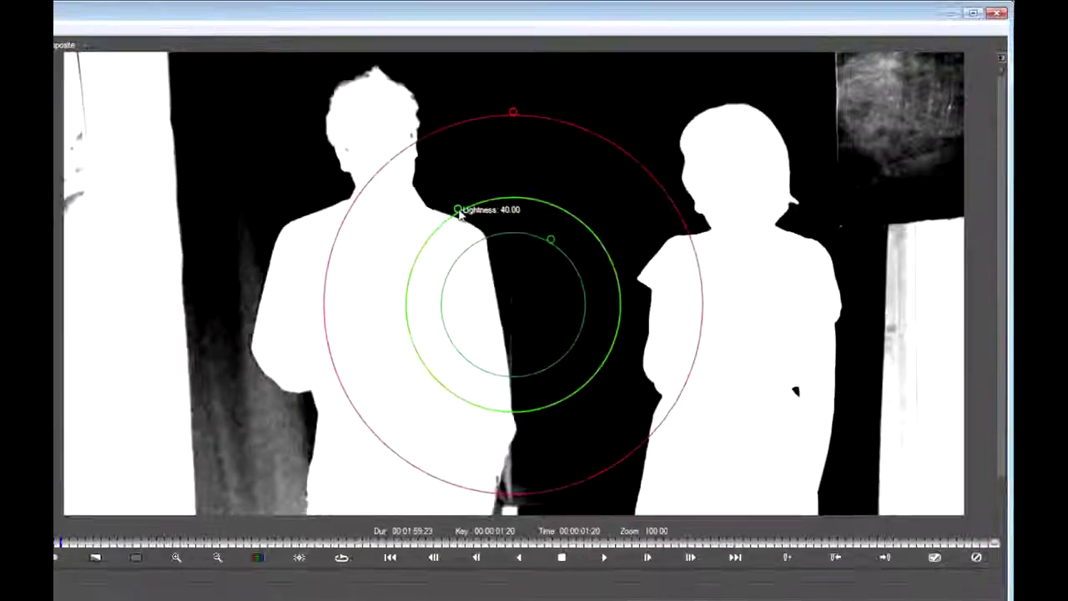
left_click_drag(459, 214, 363, 50)
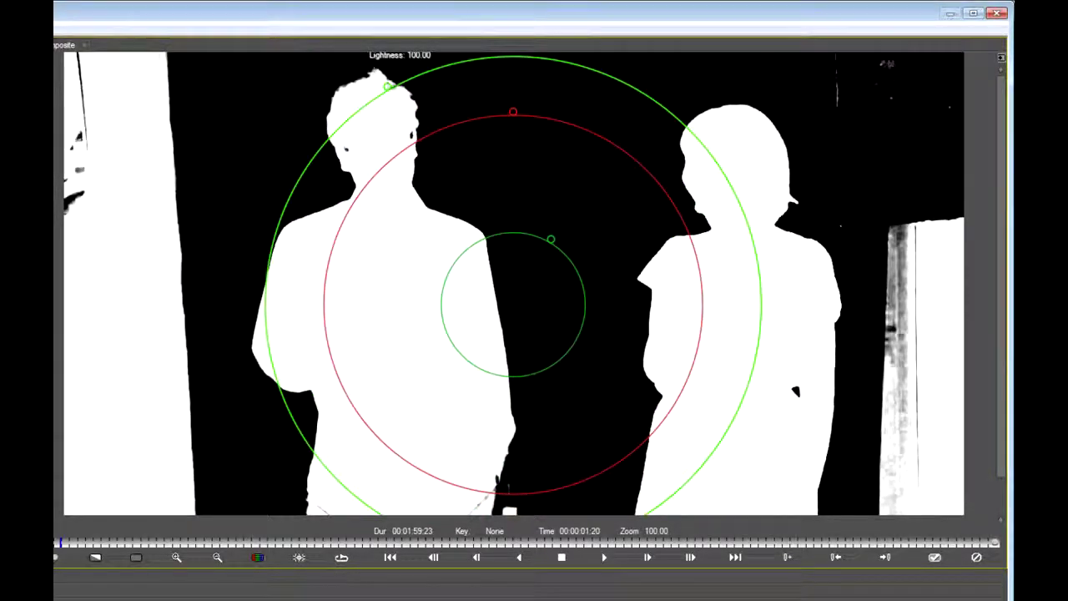
left_click_drag(392, 84, 408, 112)
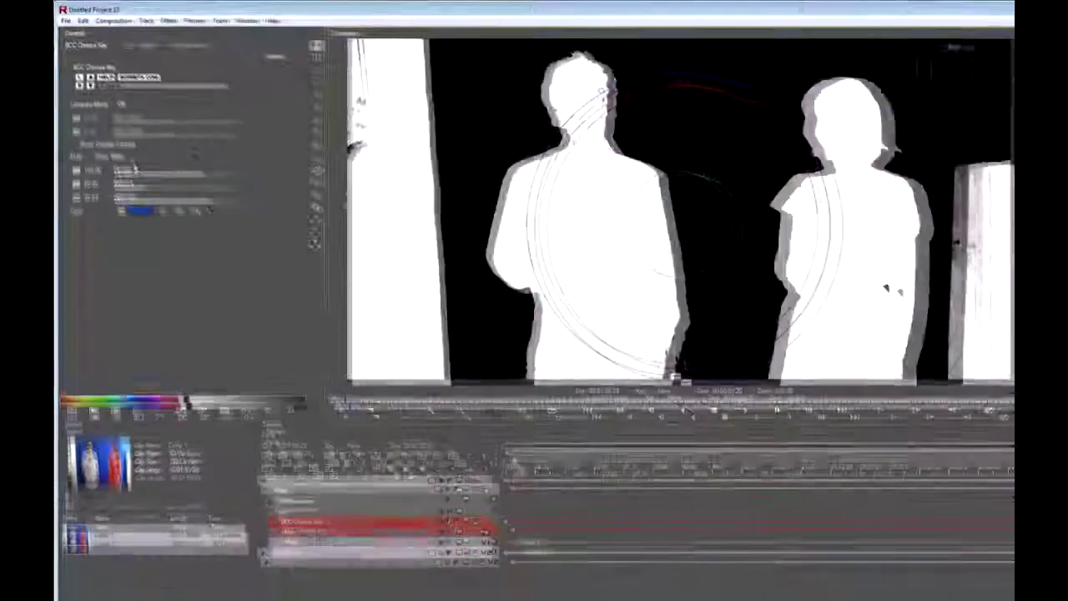
left_click(158, 212)
left_click(123, 157)
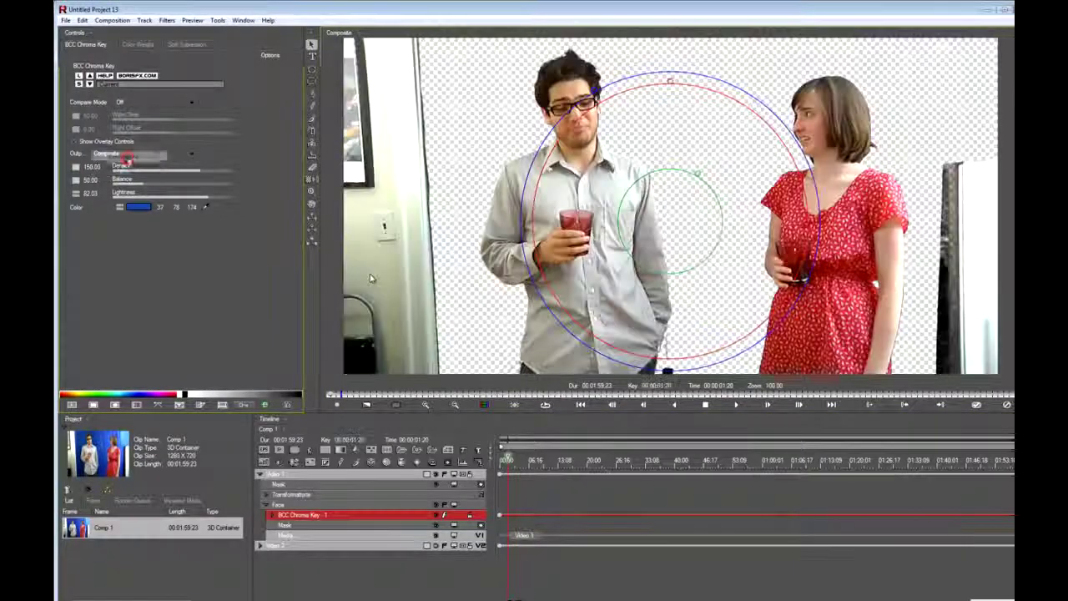
- Move the playhead to the start of an enlarged timeline and make the Video 2 background visible again
left_click(530, 460)
left_click_drag(532, 462, 498, 480)
left_click(518, 597)
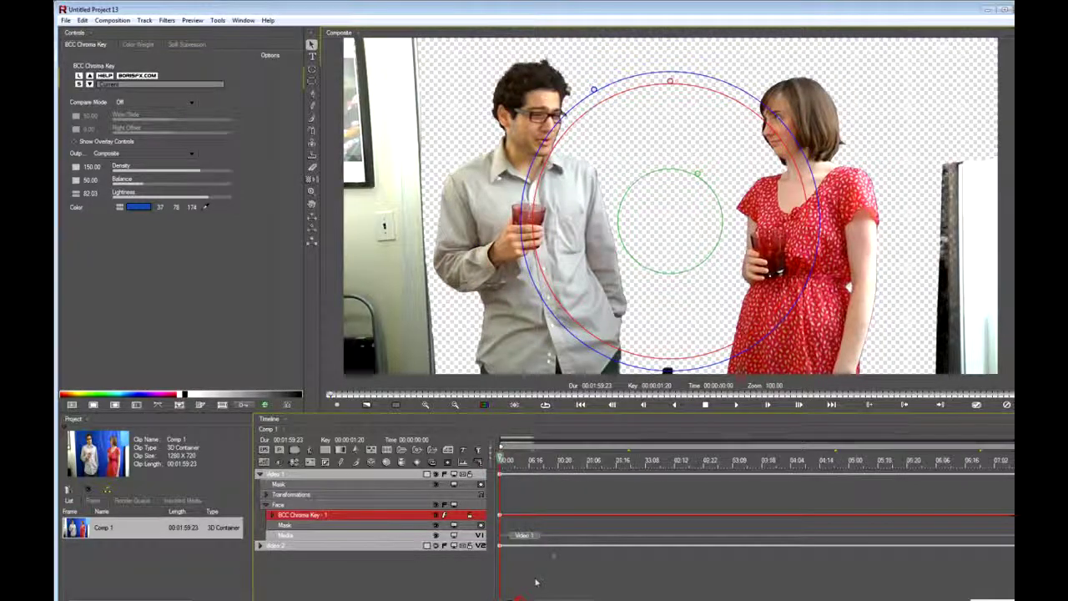
left_click(436, 547)
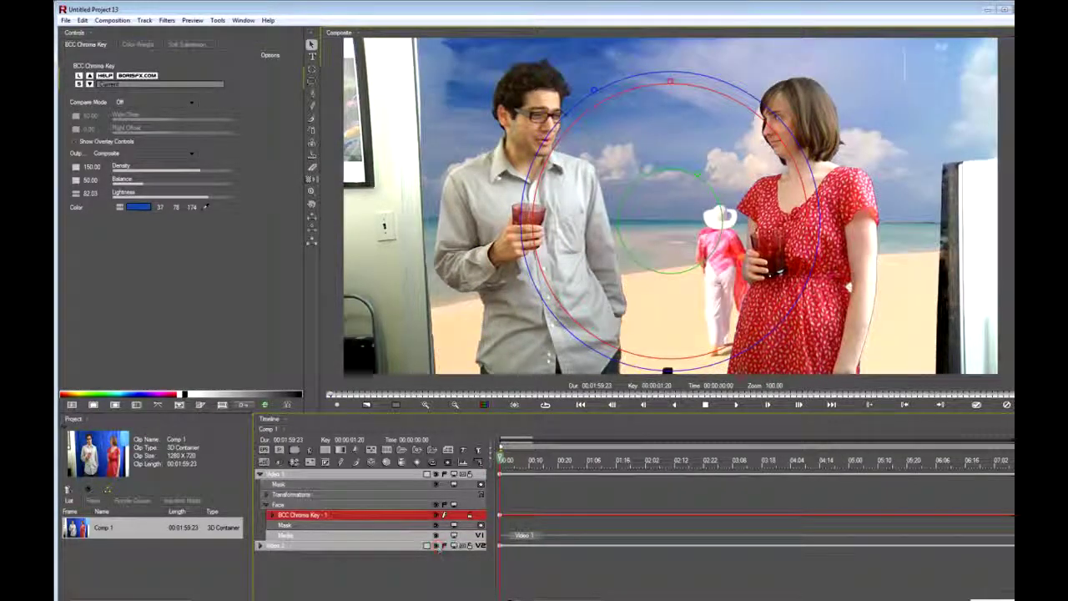
- Scrub through the first frames to check the key over the background, stopping at 00:00:00:15
left_click_drag(502, 459, 530, 460)
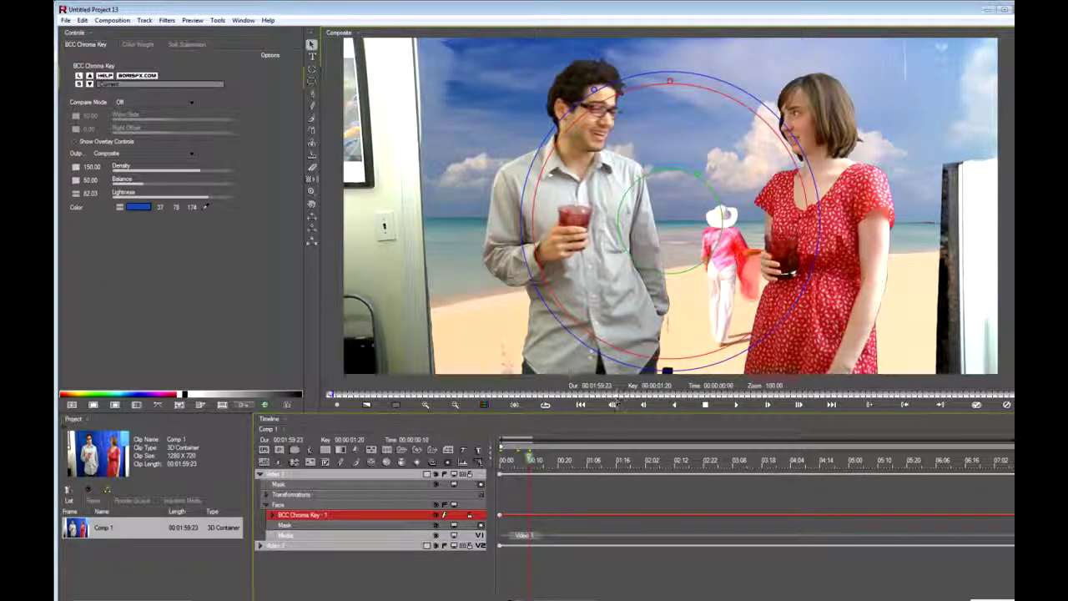
left_click_drag(516, 459, 548, 467)
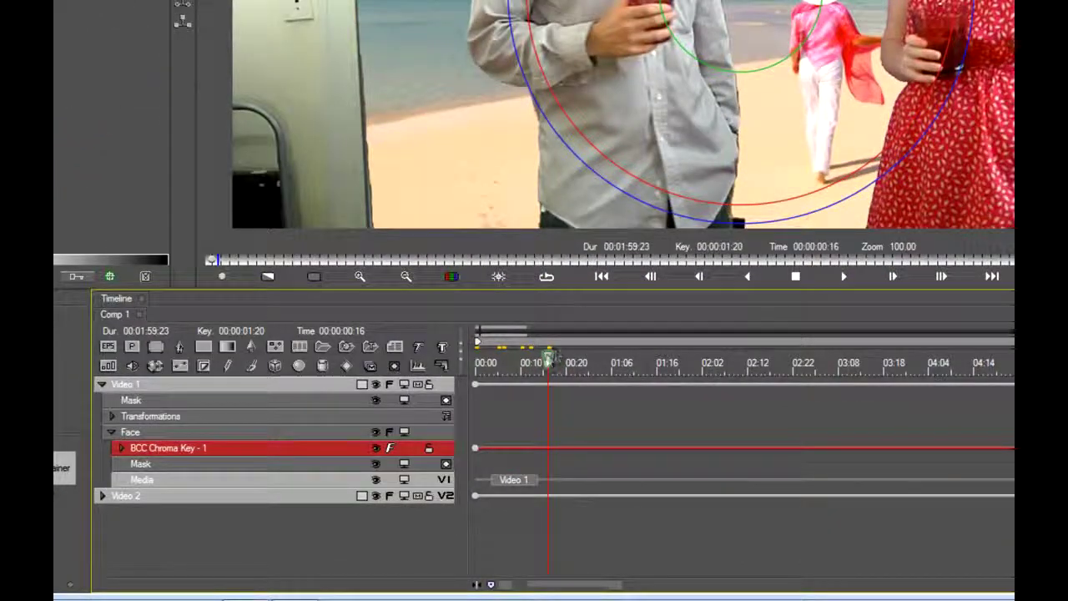
left_click_drag(548, 361, 611, 363)
left_click(543, 367)
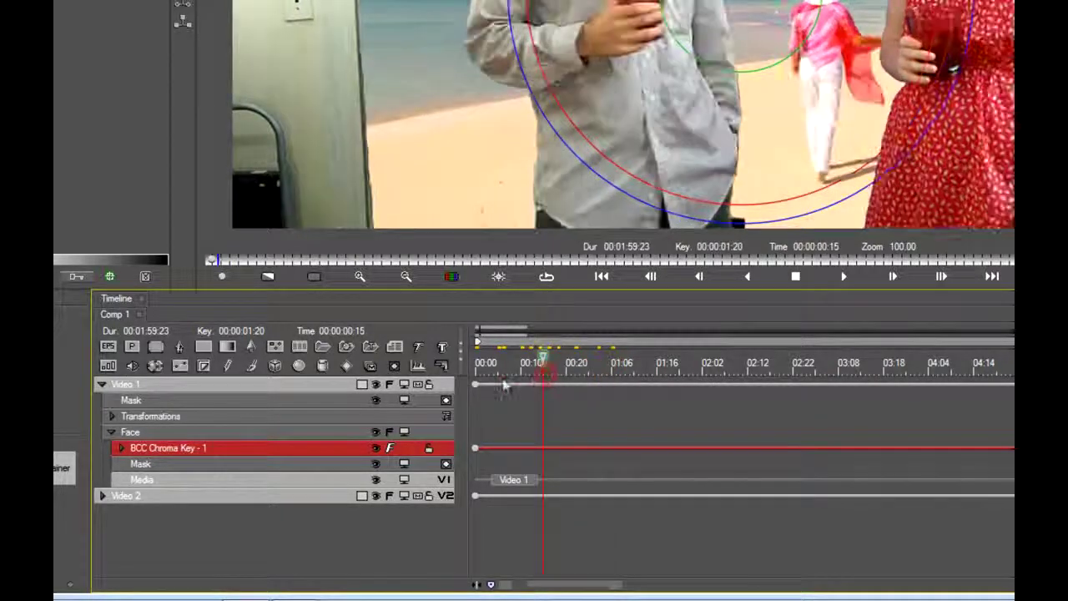
- Apply the BCC Matte Choker filter to the Video 1 track
left_click(494, 385)
left_click_drag(580, 181, 554, 20)
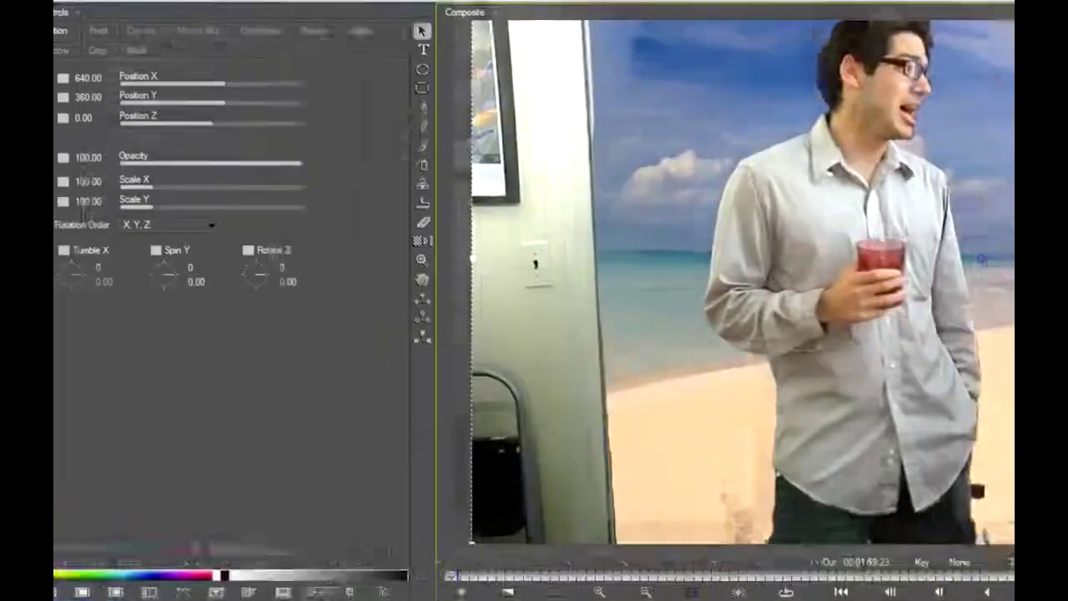
left_click(227, 31)
mouse_move(288, 178)
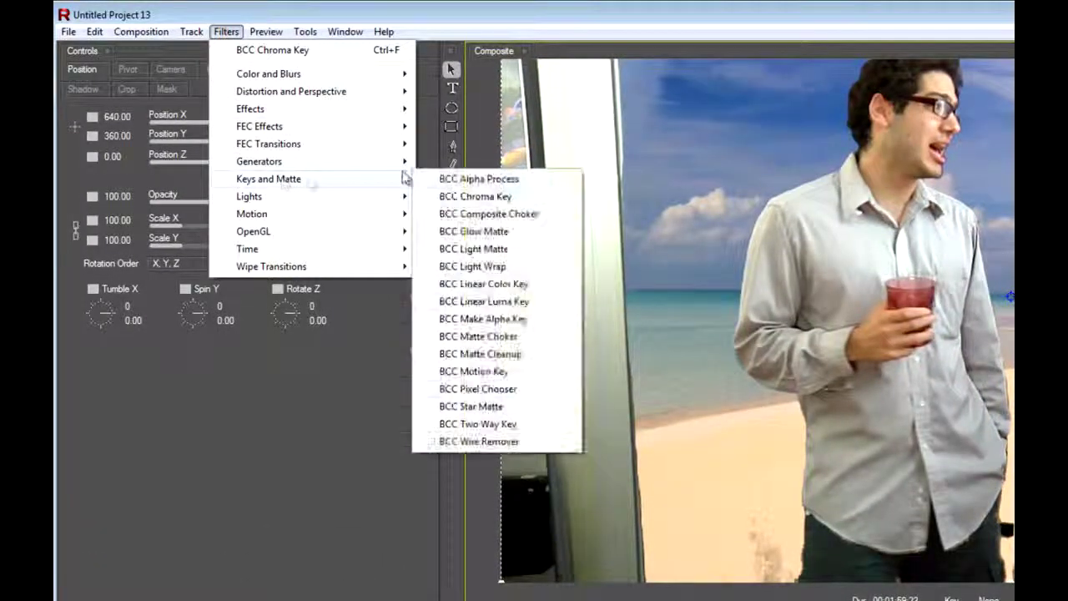
left_click(492, 337)
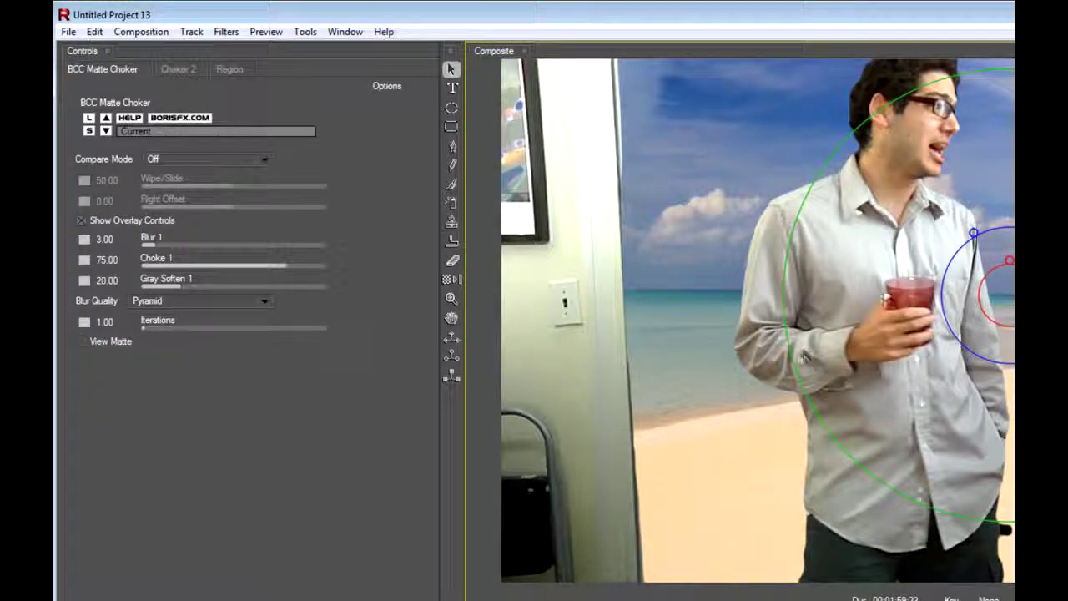
- Limit the Matte Choker to an Inside Rectangle region of interest with its top-left corner at about -2, 548
scroll(897, 234, "up", 2)
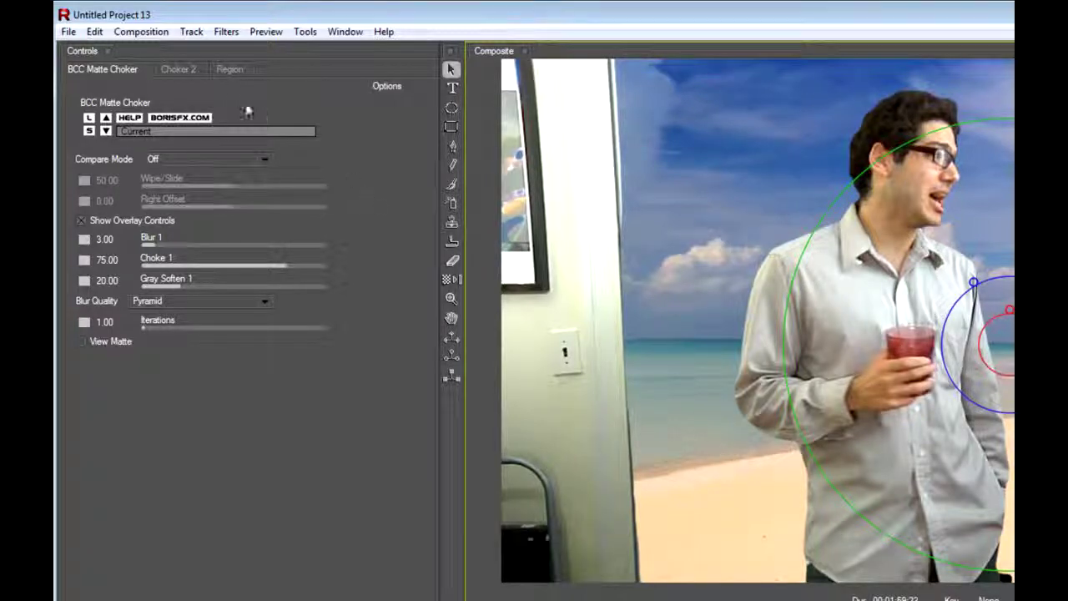
left_click(230, 69)
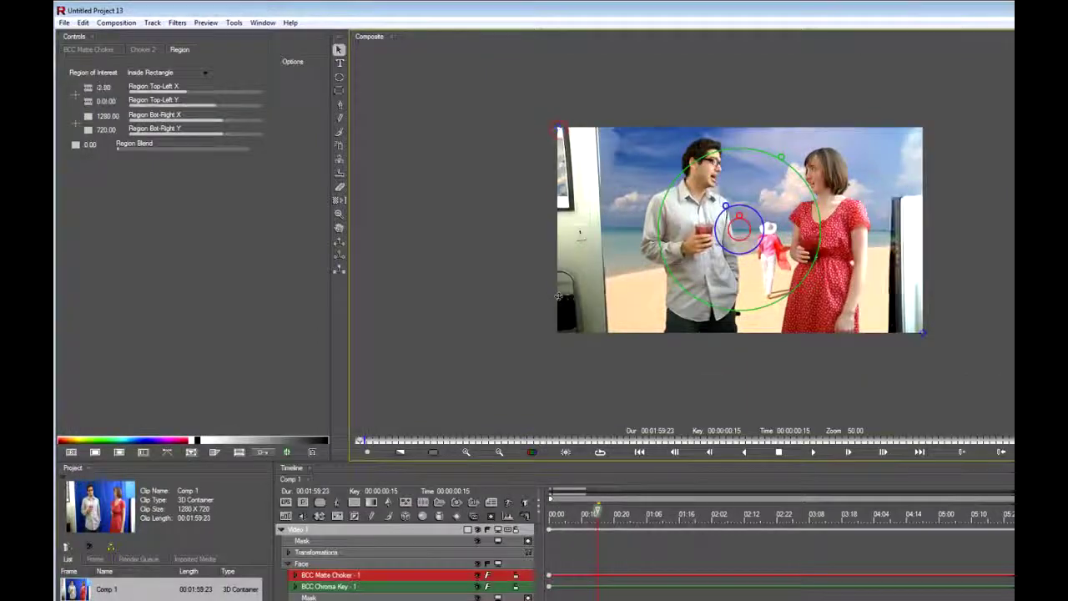
left_click_drag(558, 296, 558, 285)
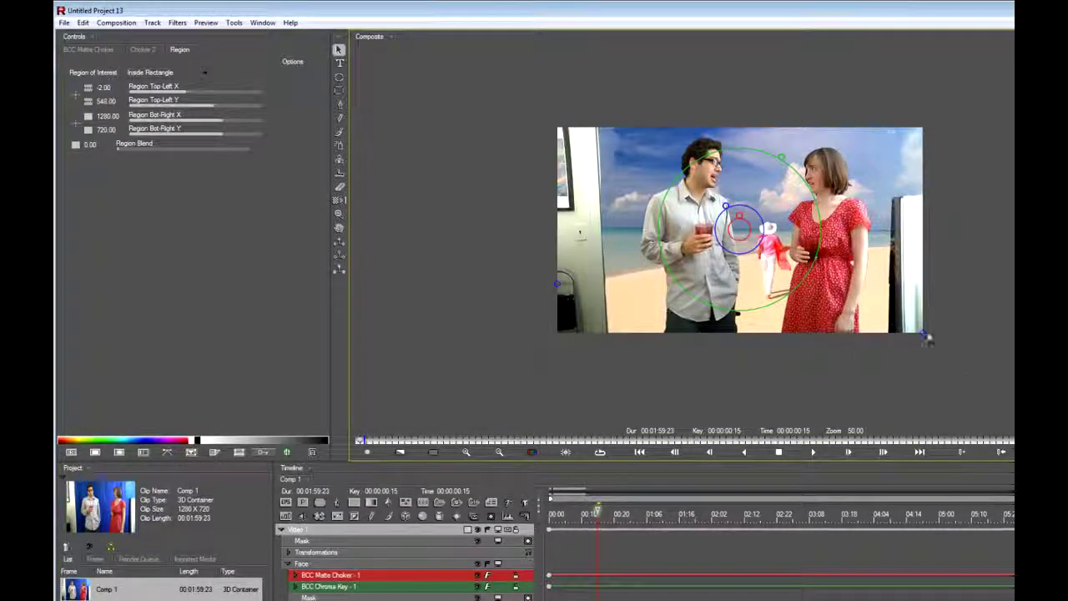
key("ctrl+equal")
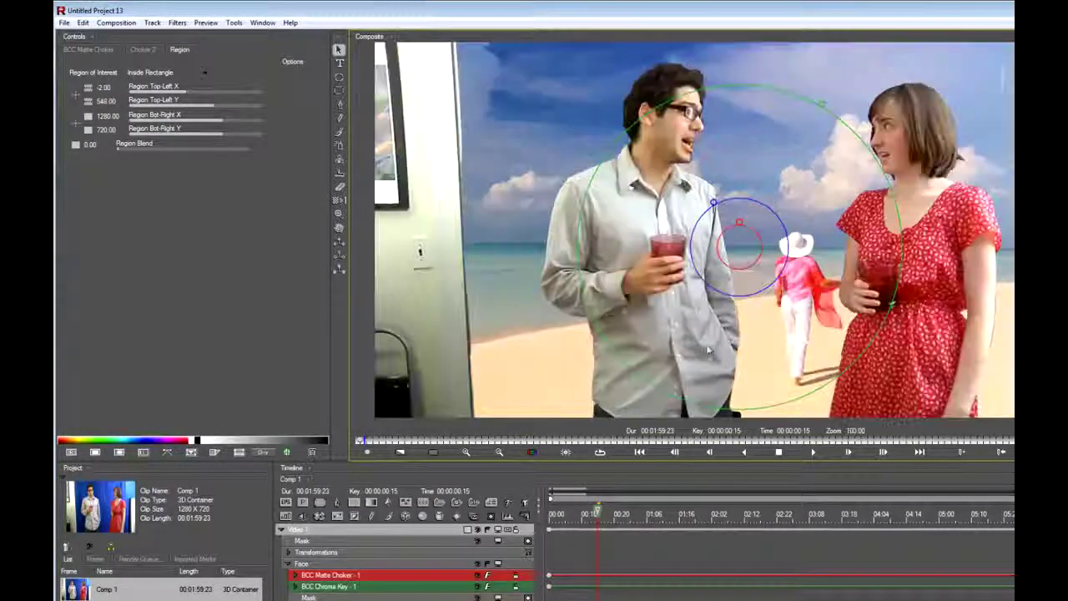
left_click_drag(708, 402, 707, 367)
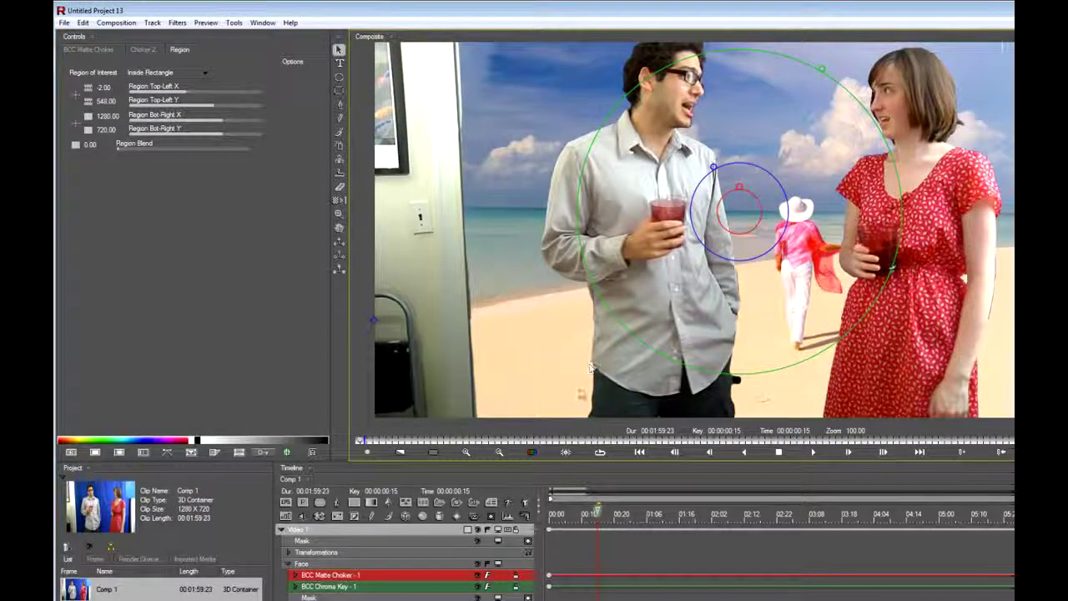
- Check the matte and tune the Matte Choker over the composite, with Blur 1 at about 1.59 and Choke 1 at about 8.07
left_click(94, 49)
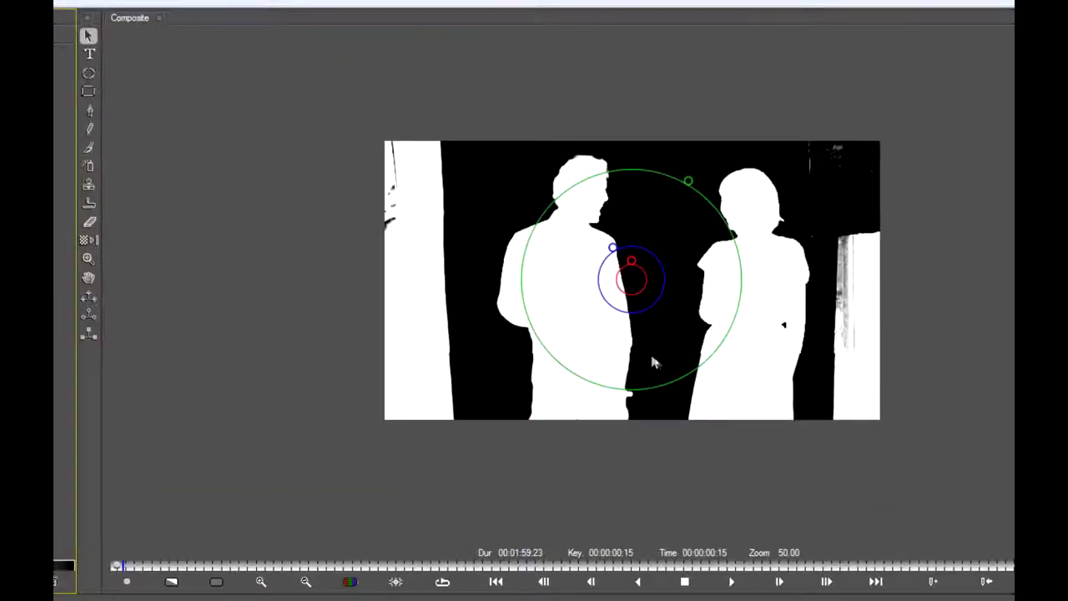
scroll(660, 296, "up", 1)
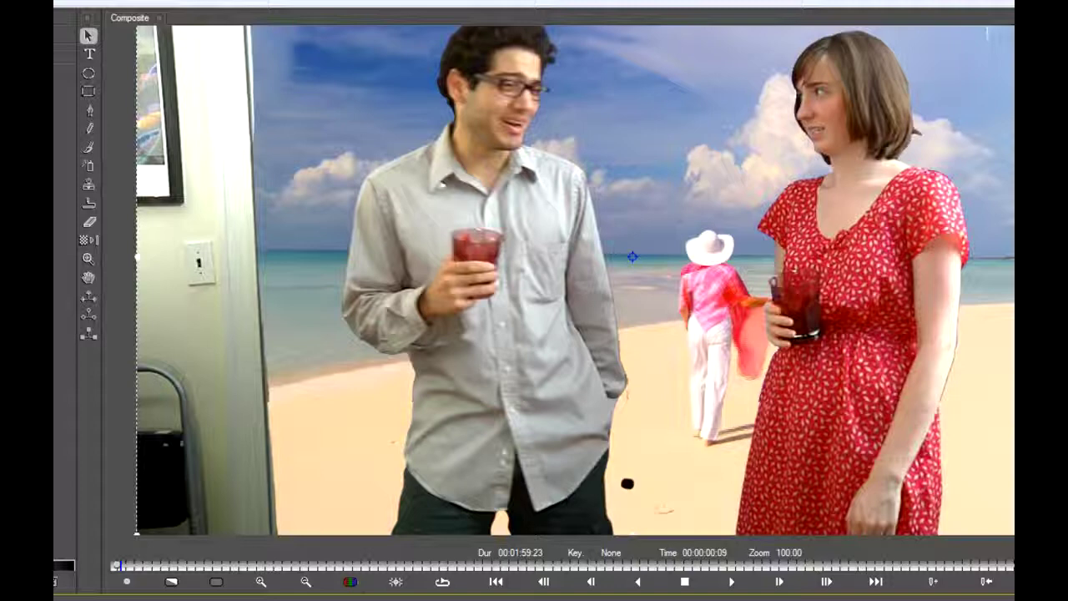
left_click(237, 598)
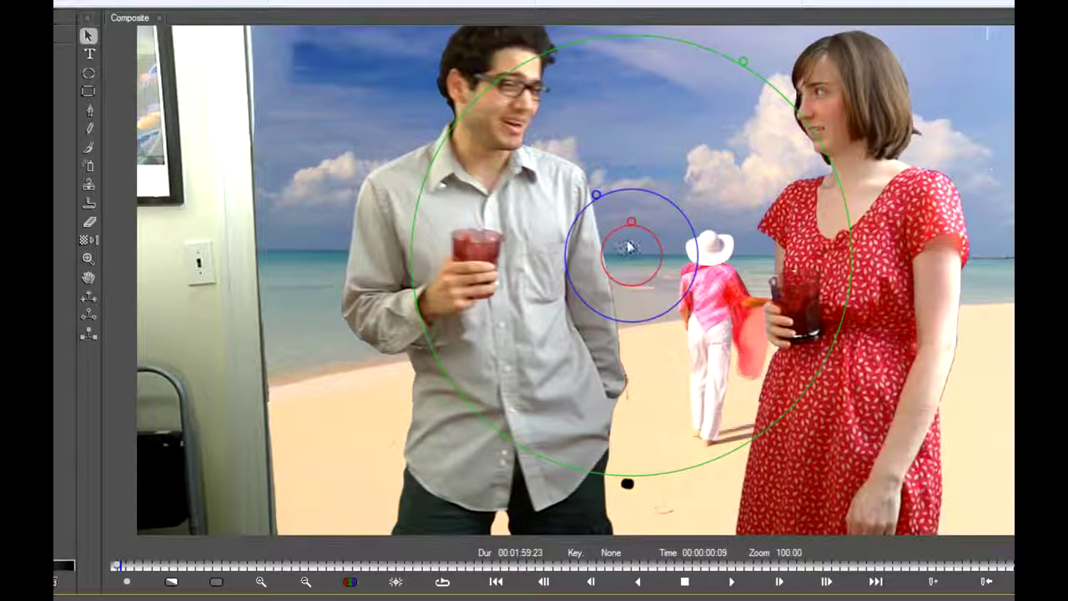
left_click_drag(636, 225, 639, 233)
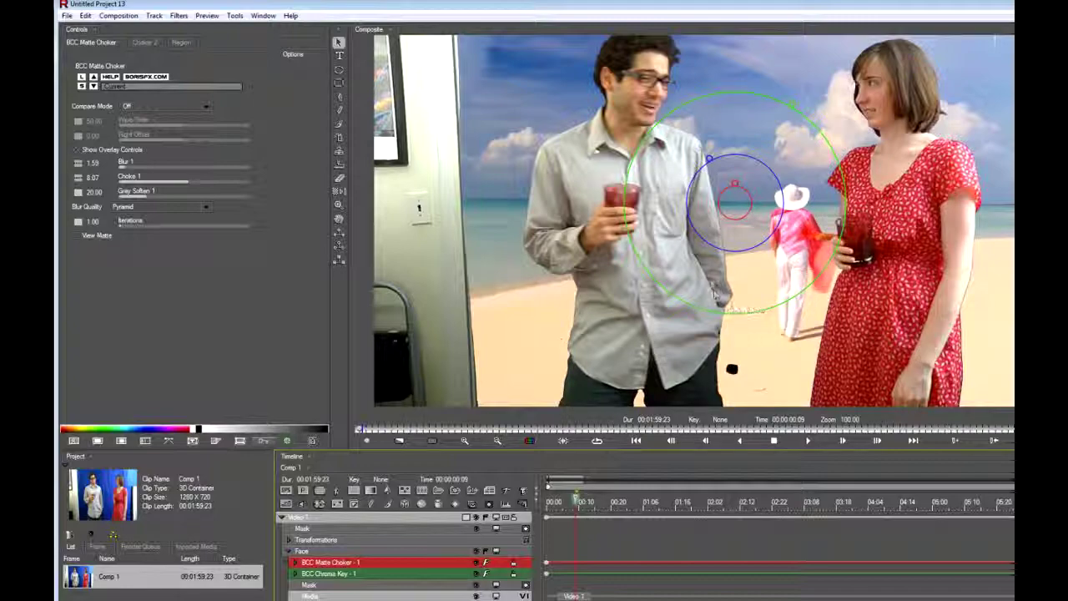
- Move the playhead to 00:00:00:02 and apply the BCC Matte Cleanup filter to the Video 1 track
left_click(615, 502)
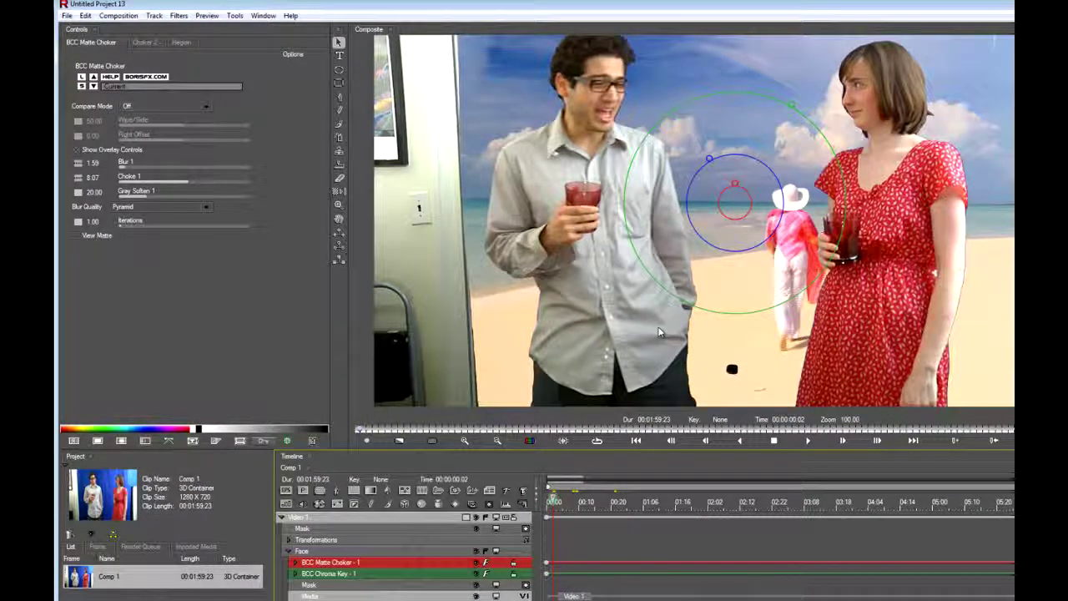
key("ctrl+minus")
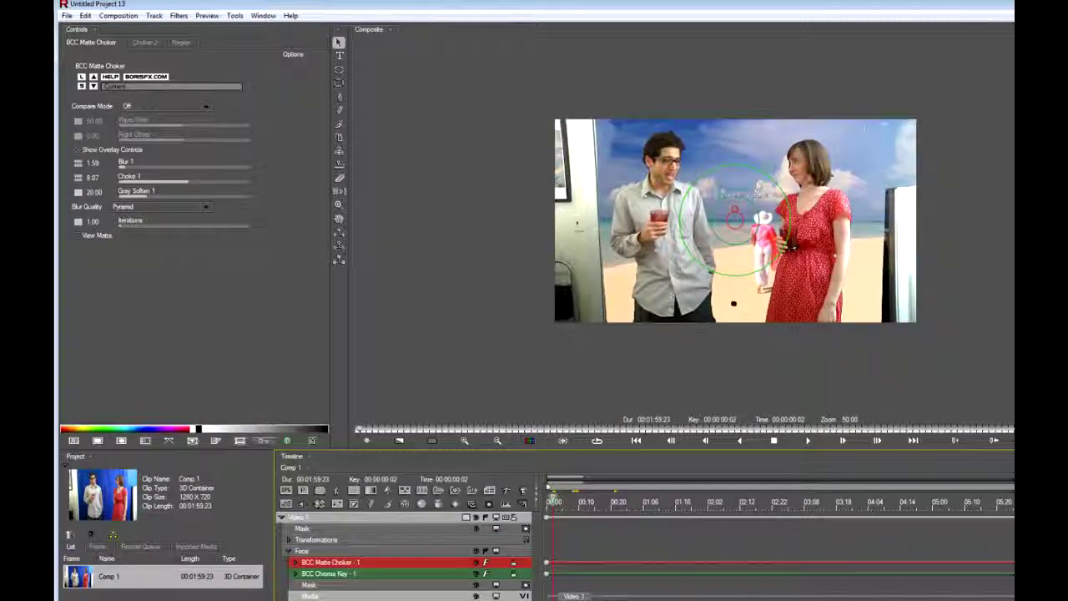
scroll(700, 156, "up", 2)
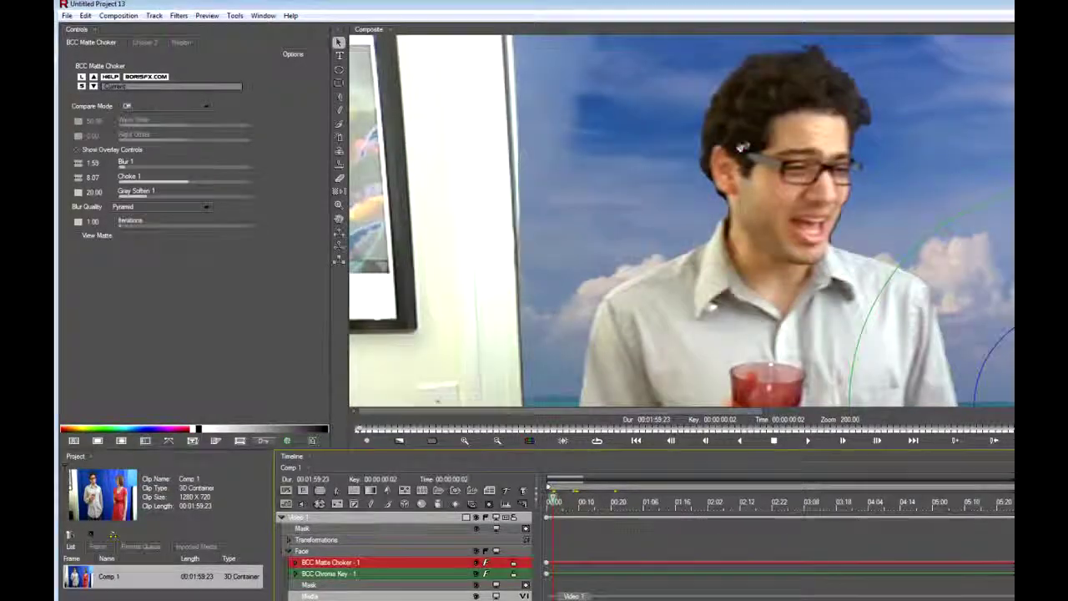
left_click_drag(742, 147, 492, 182)
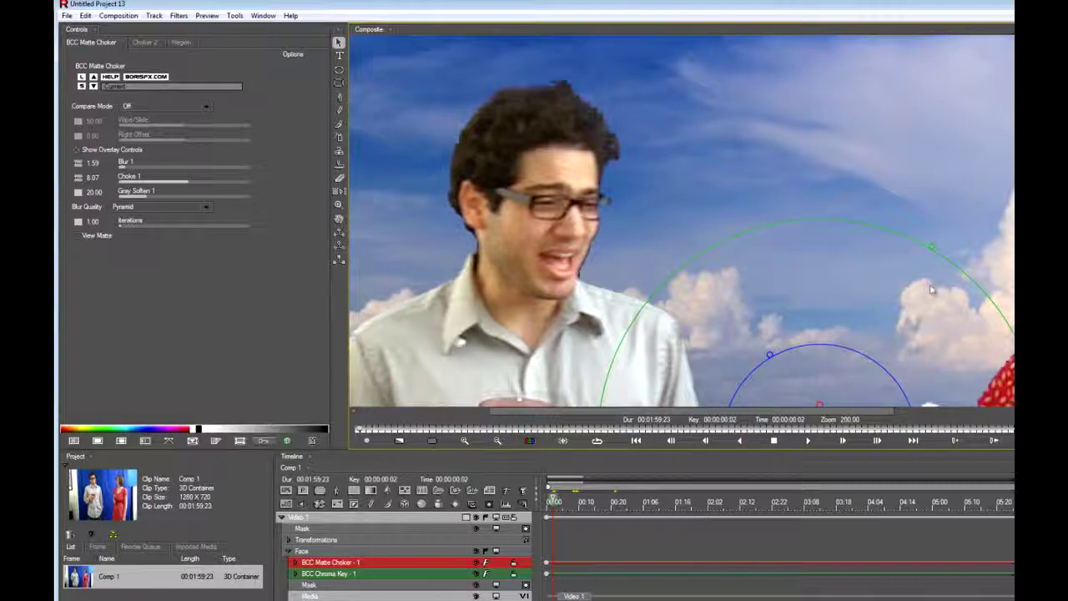
left_click_drag(979, 288, 994, 214)
left_click_drag(700, 226, 738, 276)
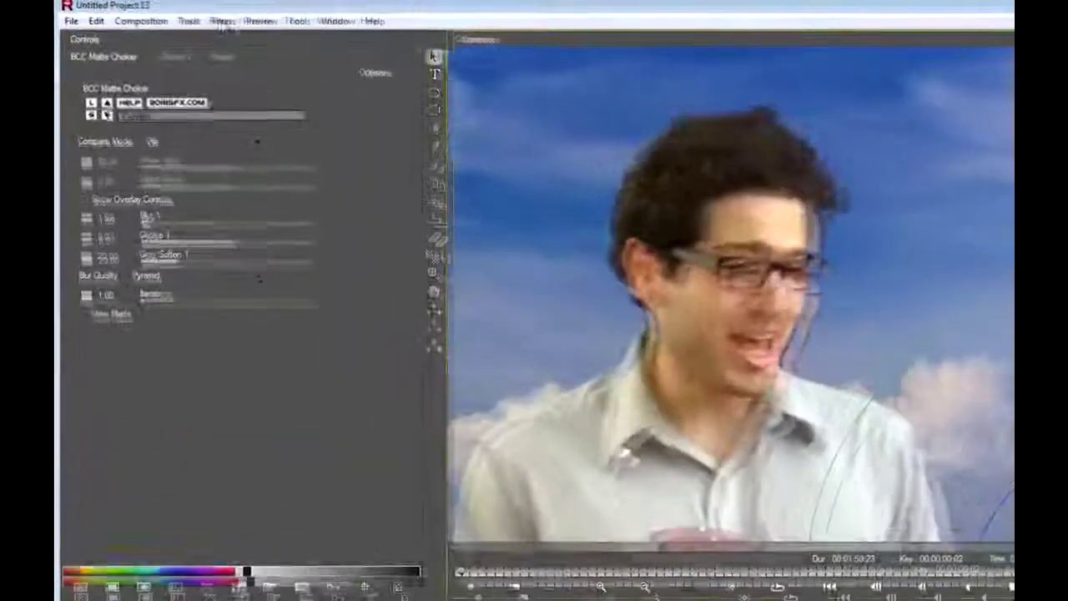
left_click(178, 15)
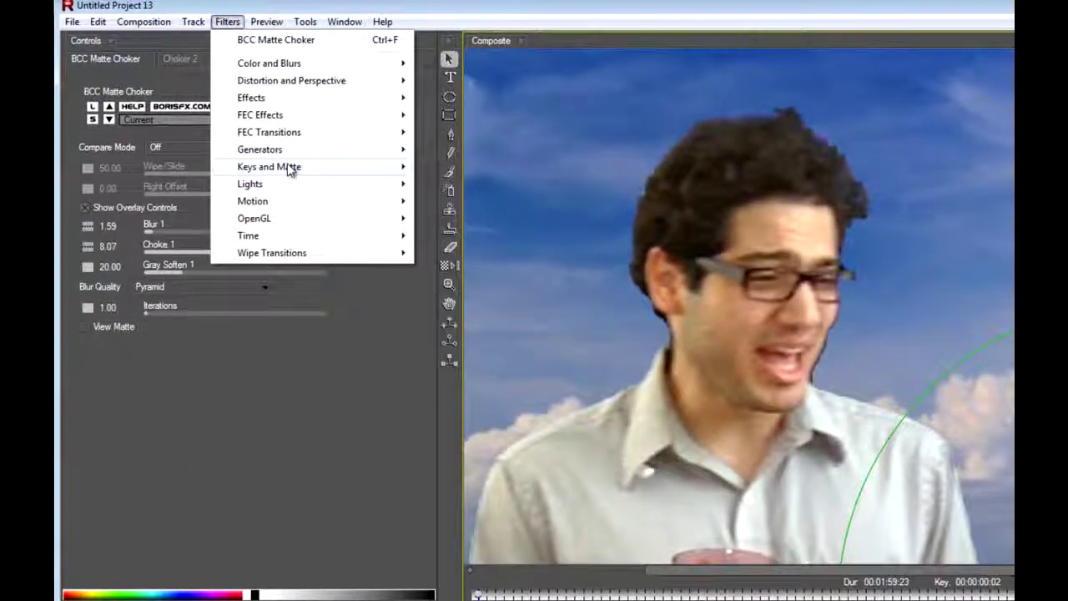
mouse_move(286, 166)
left_click(515, 340)
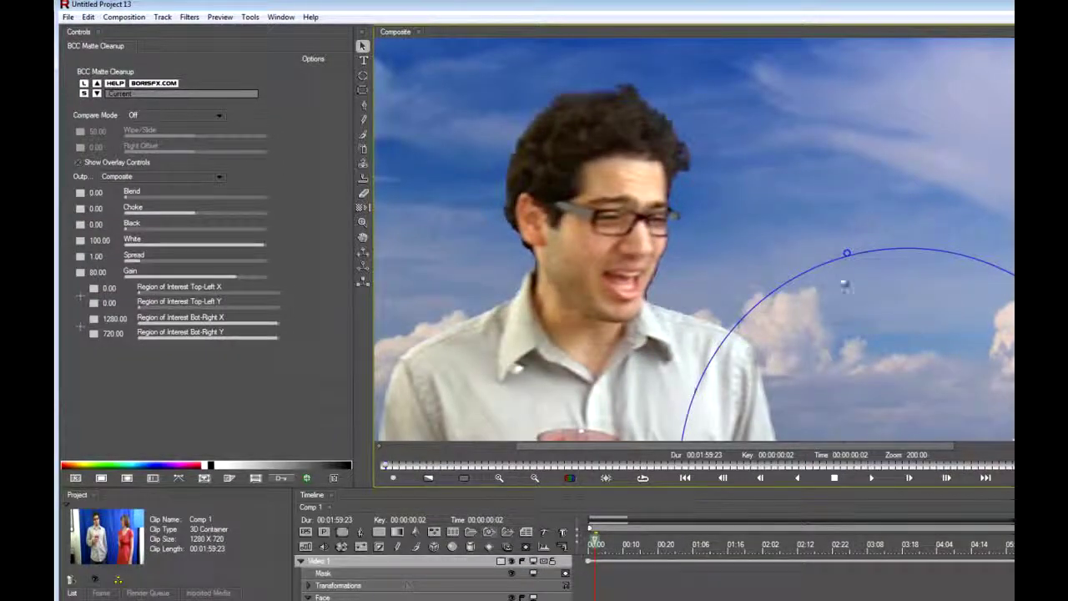
- Set the Matte Cleanup's Blend to 1.00 and its Choke to about -20.08 to refine the man's edges
left_click_drag(788, 389, 723, 273)
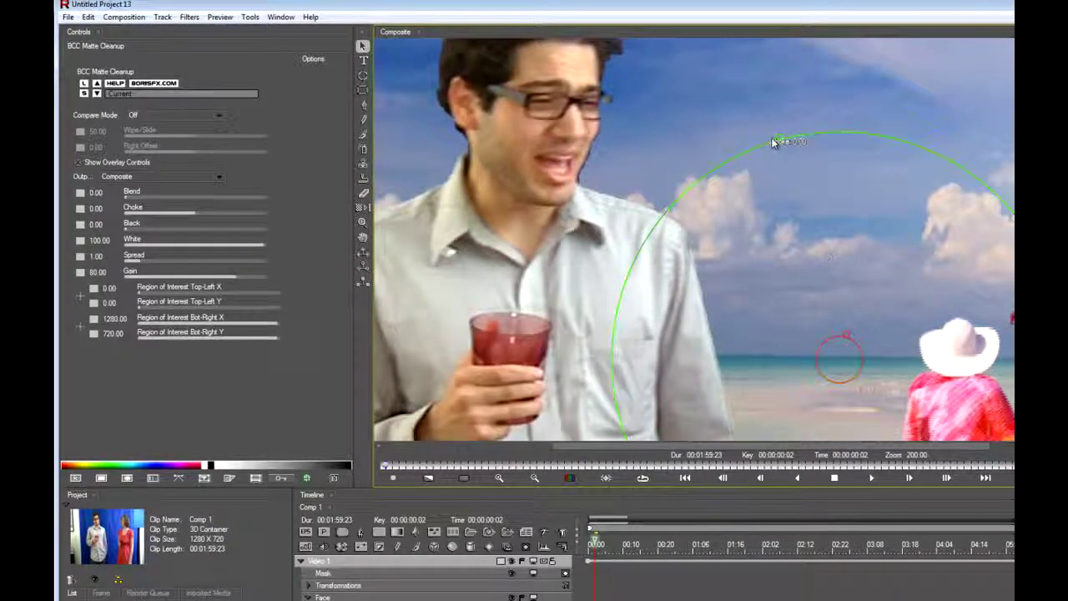
left_click_drag(776, 142, 796, 208)
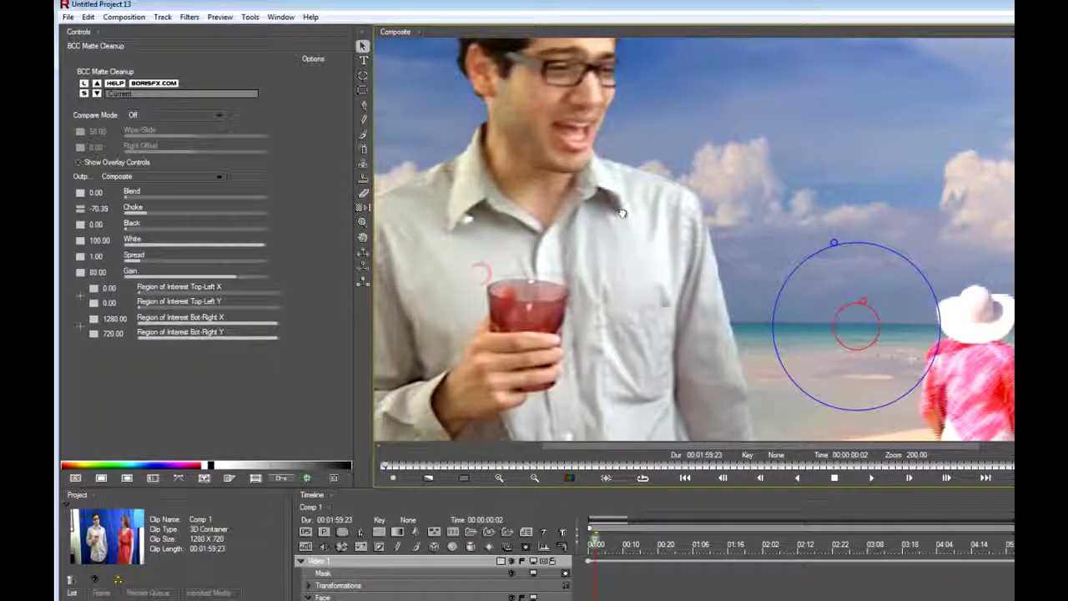
left_click_drag(833, 242, 800, 118)
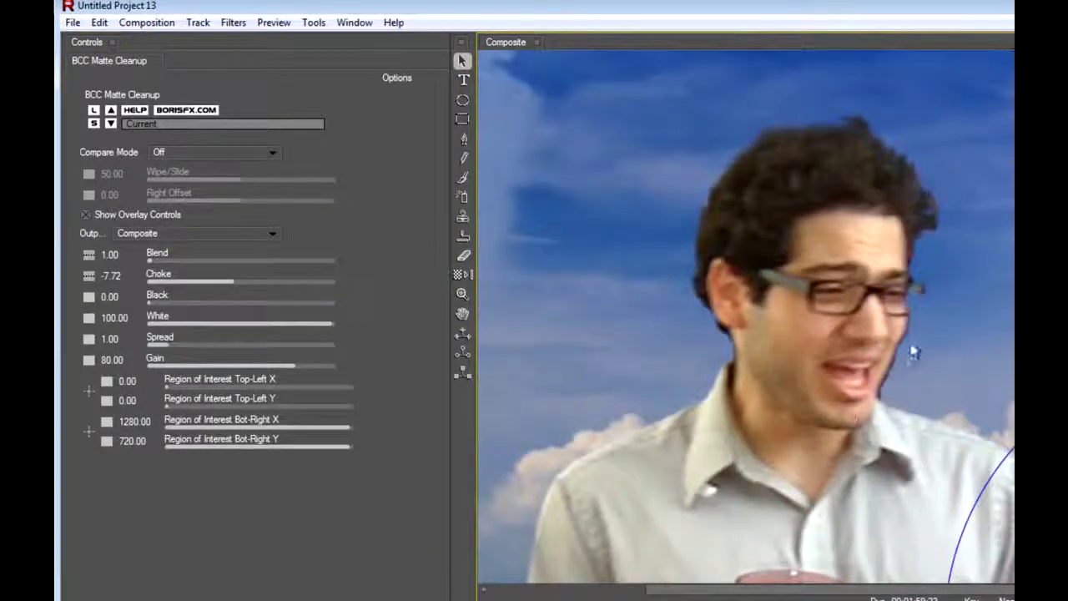
left_click_drag(972, 502, 1000, 516)
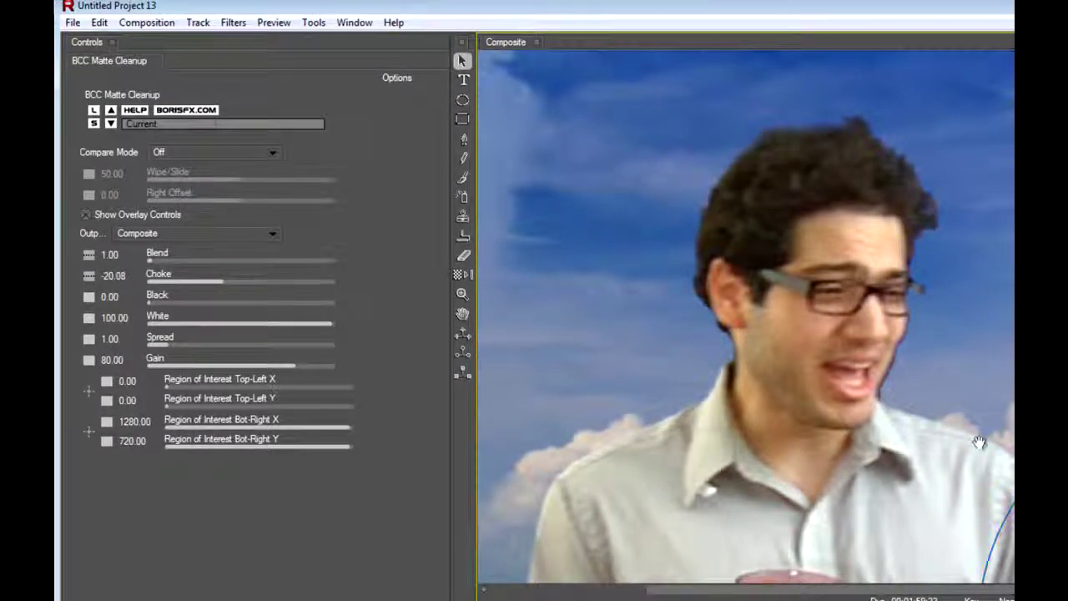
- Apply the BCC 3 Way Color Grade filter to the Video 1 track
left_click_drag(979, 443, 827, 382)
key("ctrl+minus")
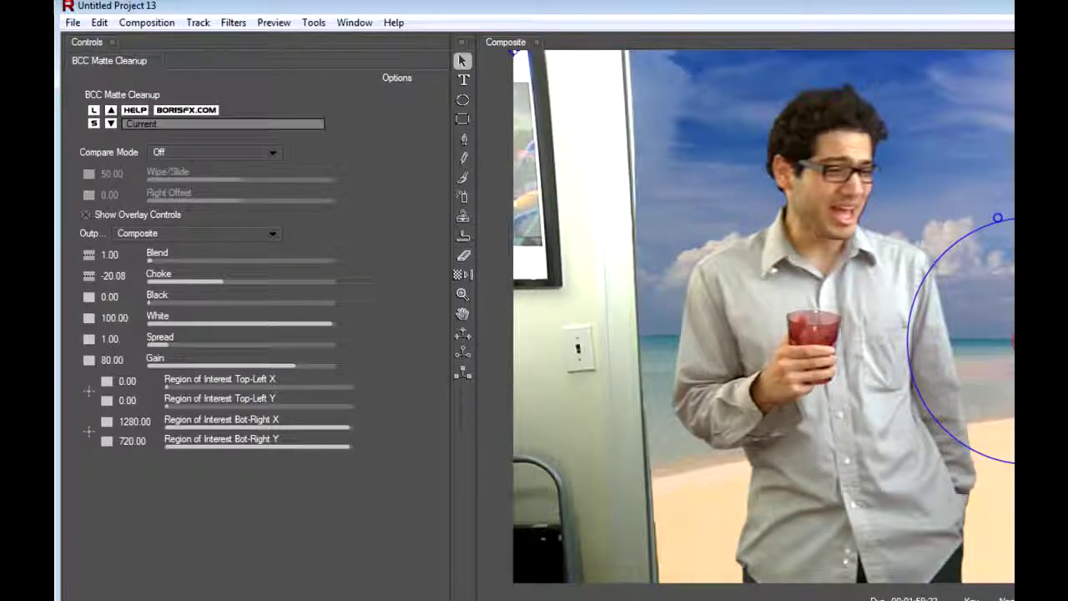
left_click(233, 23)
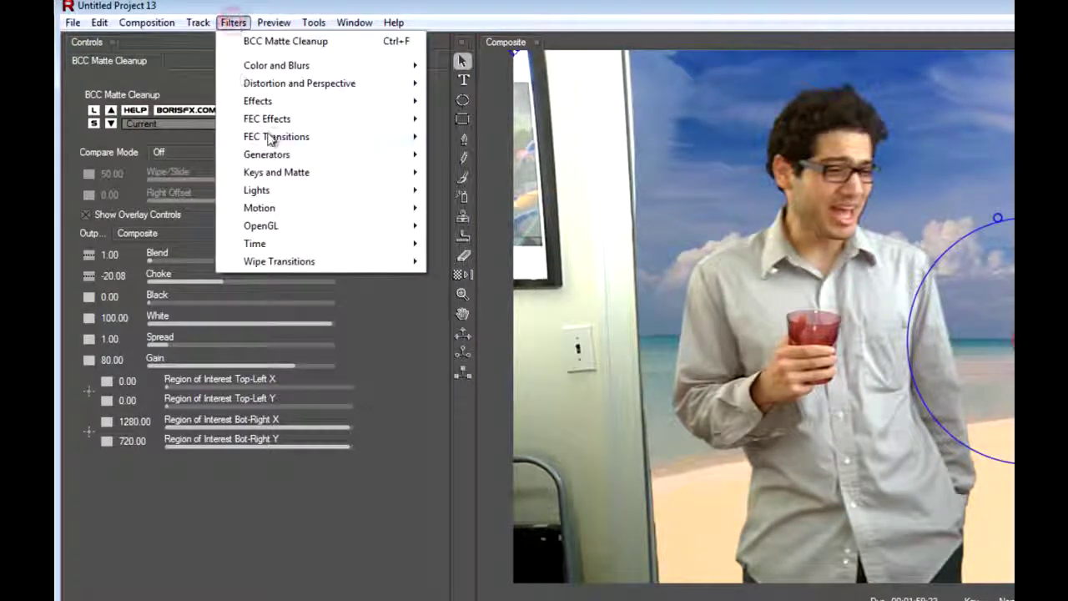
mouse_move(369, 71)
left_click(500, 62)
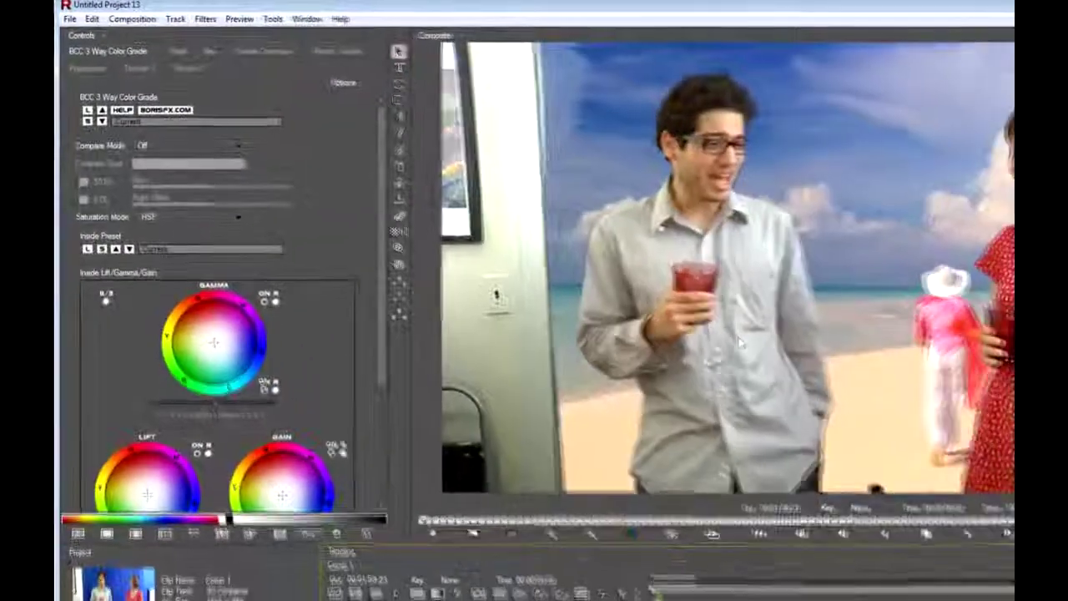
- Raise the Gain brightness in the 3 Way Color Grade to brighten the actors against the beach
key("ctrl+minus")
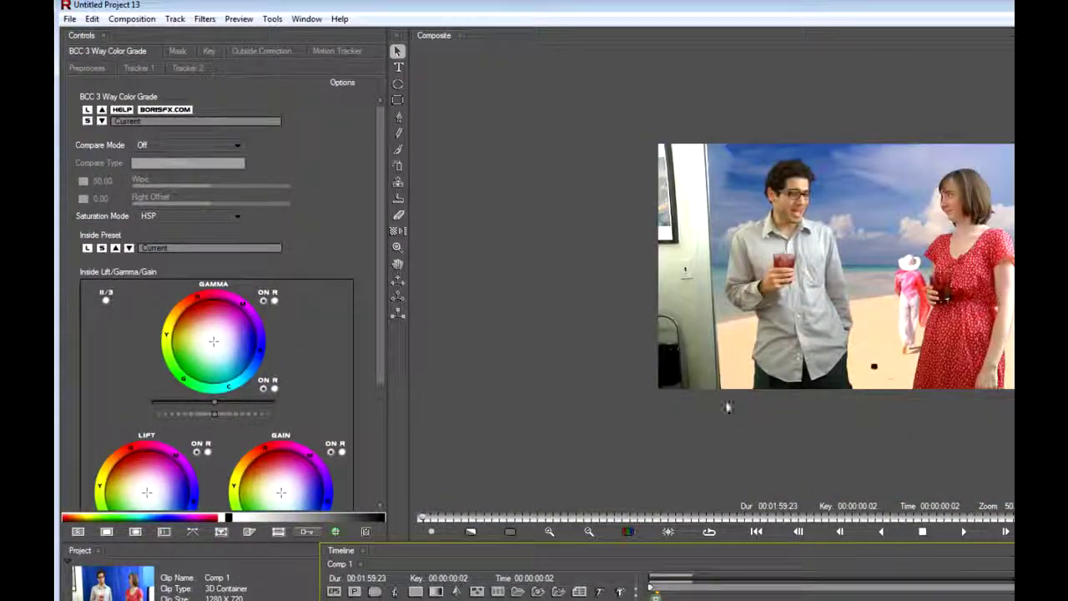
left_click(377, 331)
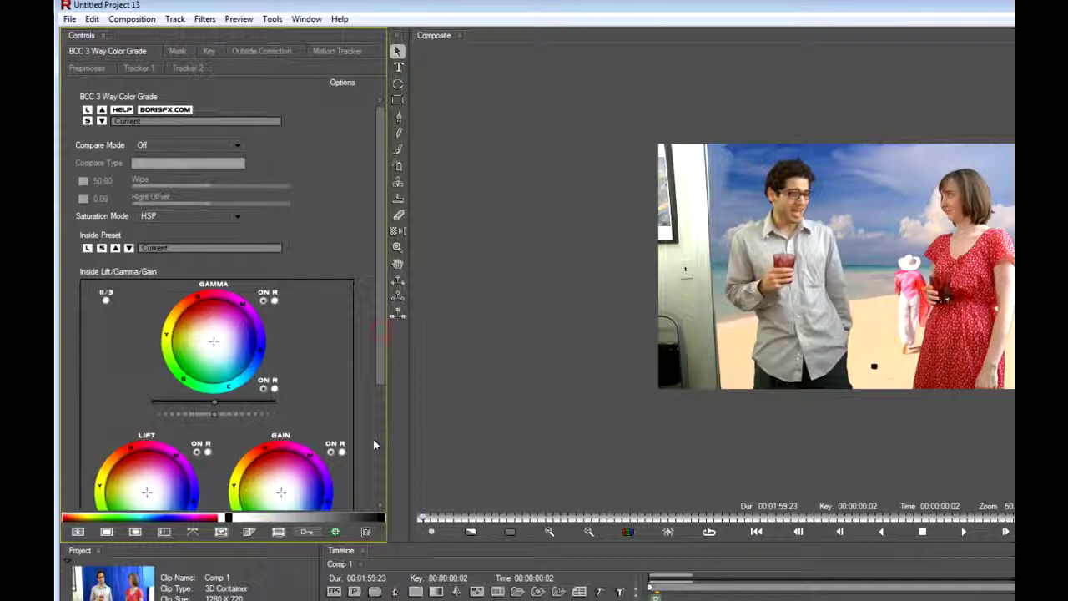
scroll(375, 446, "down", 2)
scroll(380, 463, "down", 1)
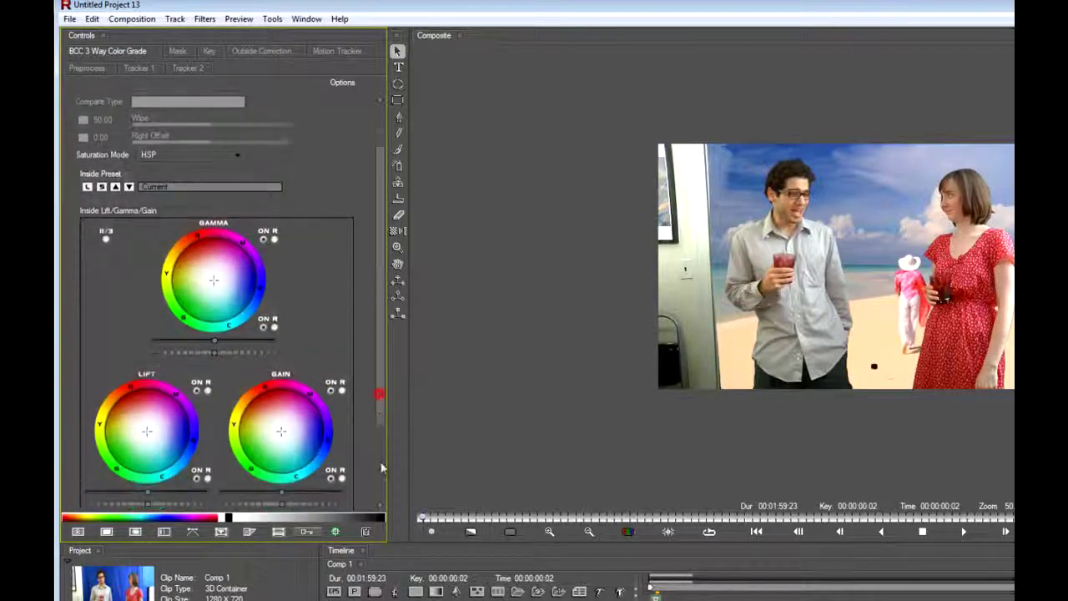
scroll(380, 468, "down", 2)
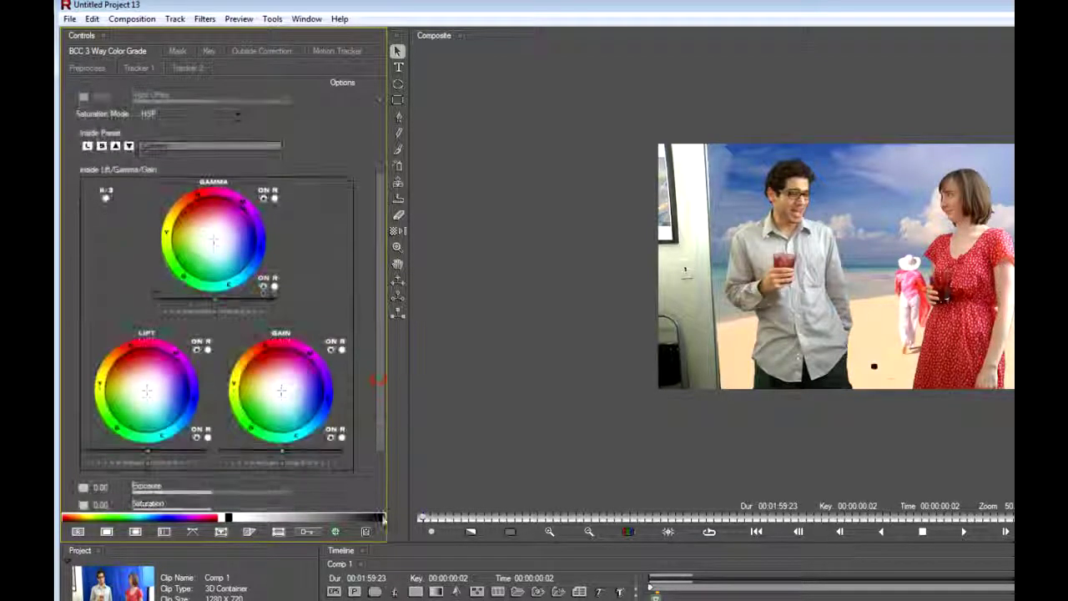
left_click(286, 464)
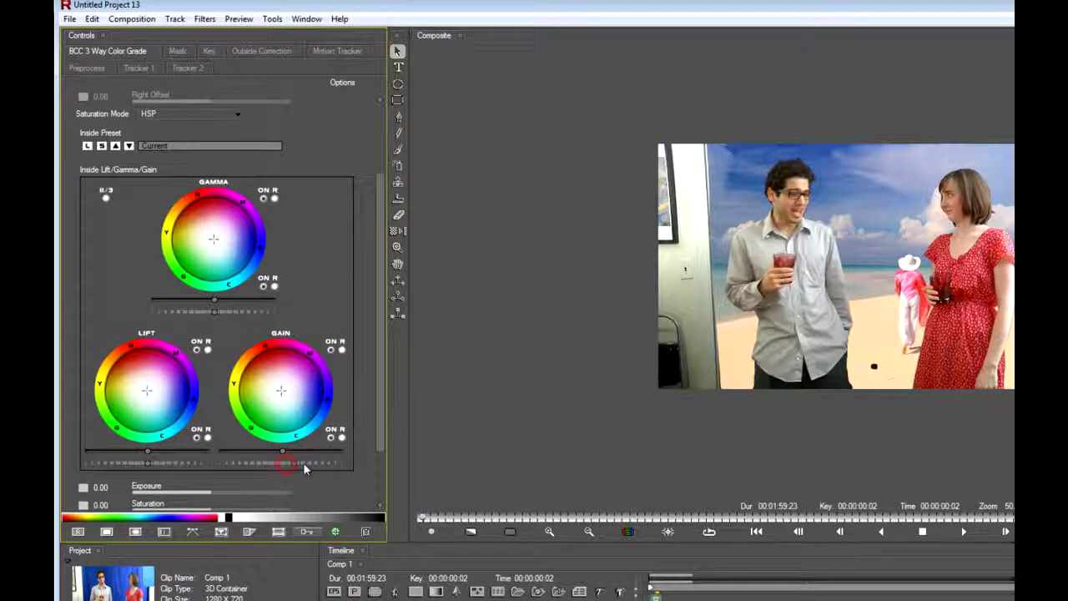
left_click_drag(329, 465, 325, 464)
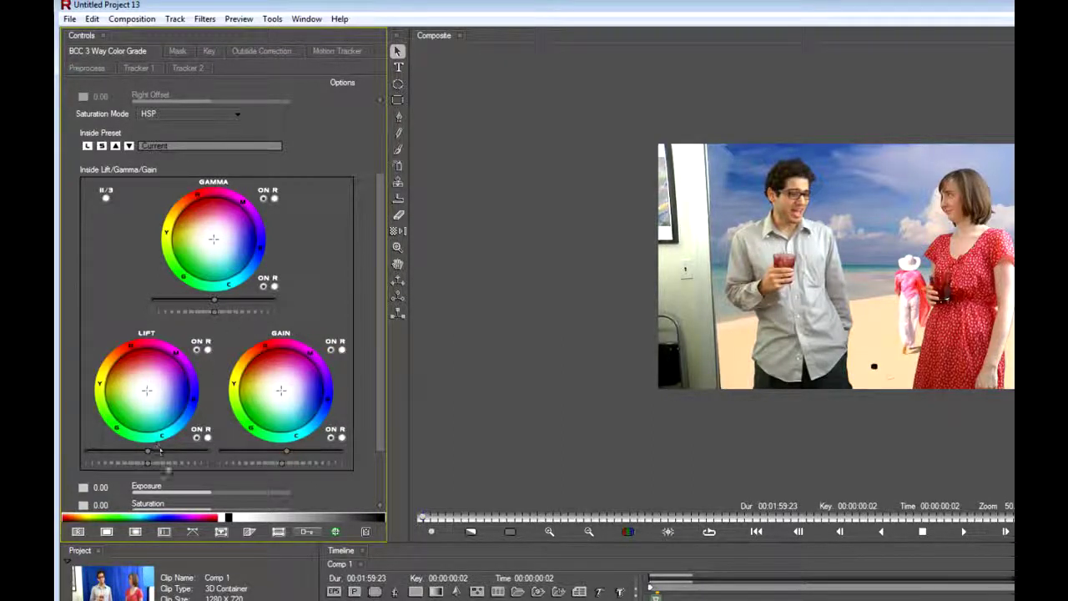
mouse_move(291, 461)
left_mouse_down()
mouse_move(334, 465)
mouse_move(303, 462)
left_mouse_up()
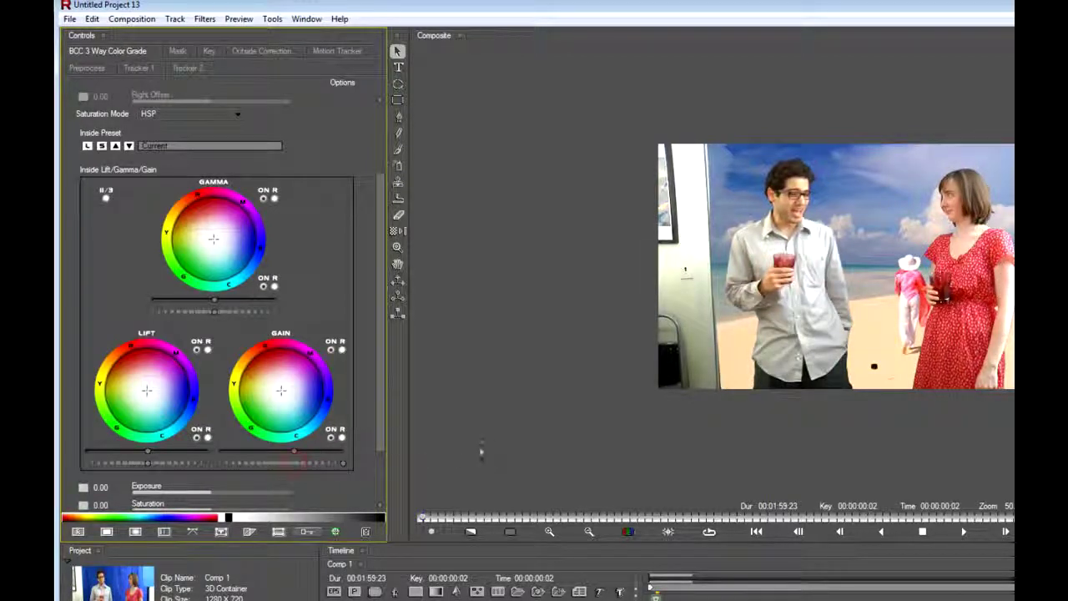
- Balance the actors' brightness by raising Gamma and Lift slightly and lowering Gain a little in the 3 Way Color Grade
scroll(851, 281, "up", 1)
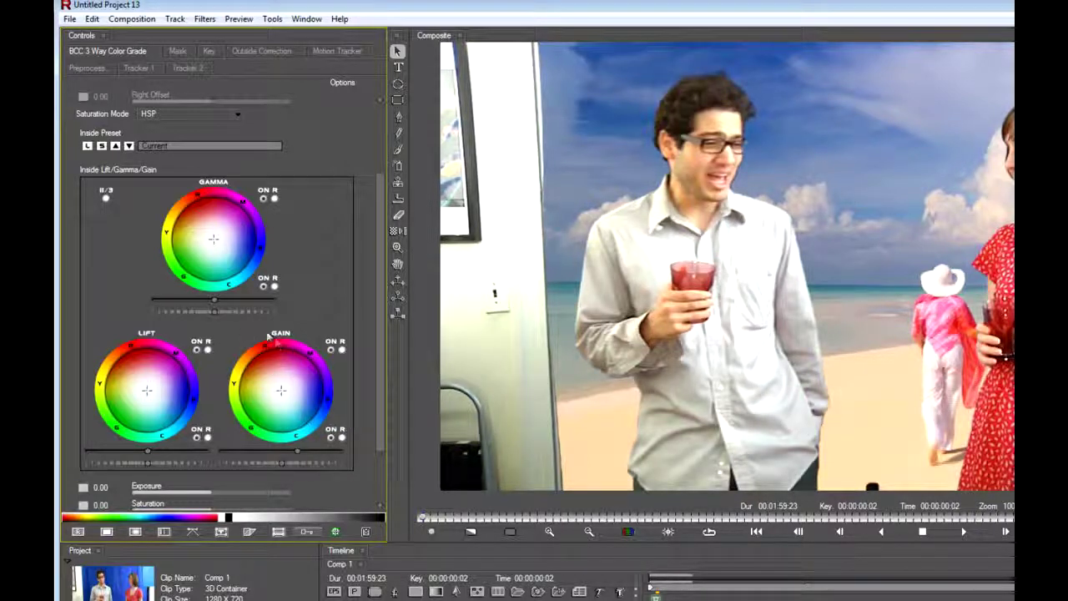
mouse_move(231, 303)
left_mouse_down()
mouse_move(276, 303)
mouse_move(233, 305)
left_mouse_up()
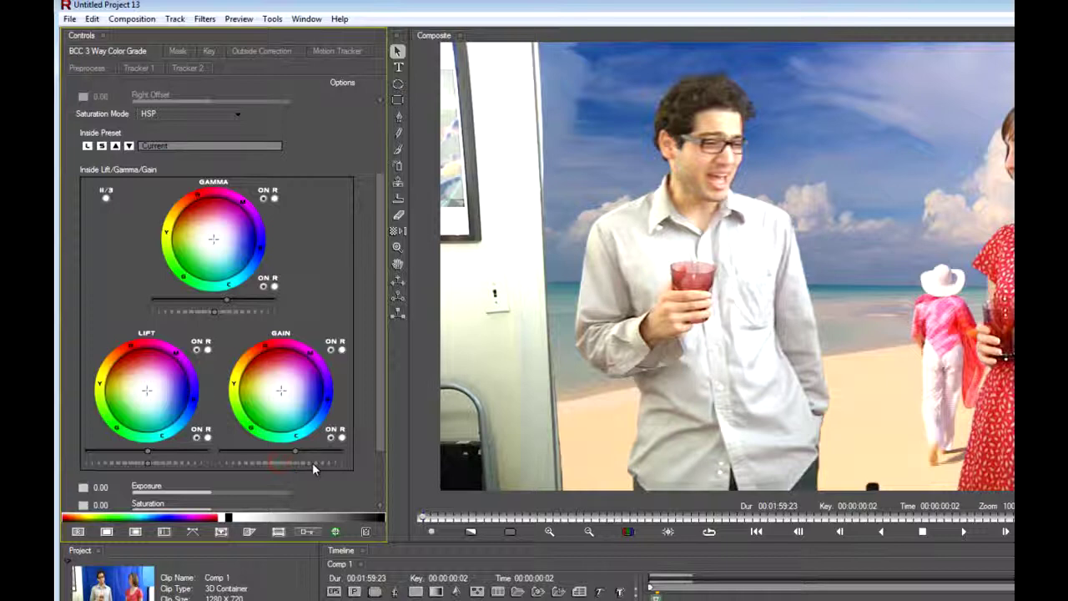
left_click_drag(323, 465, 301, 464)
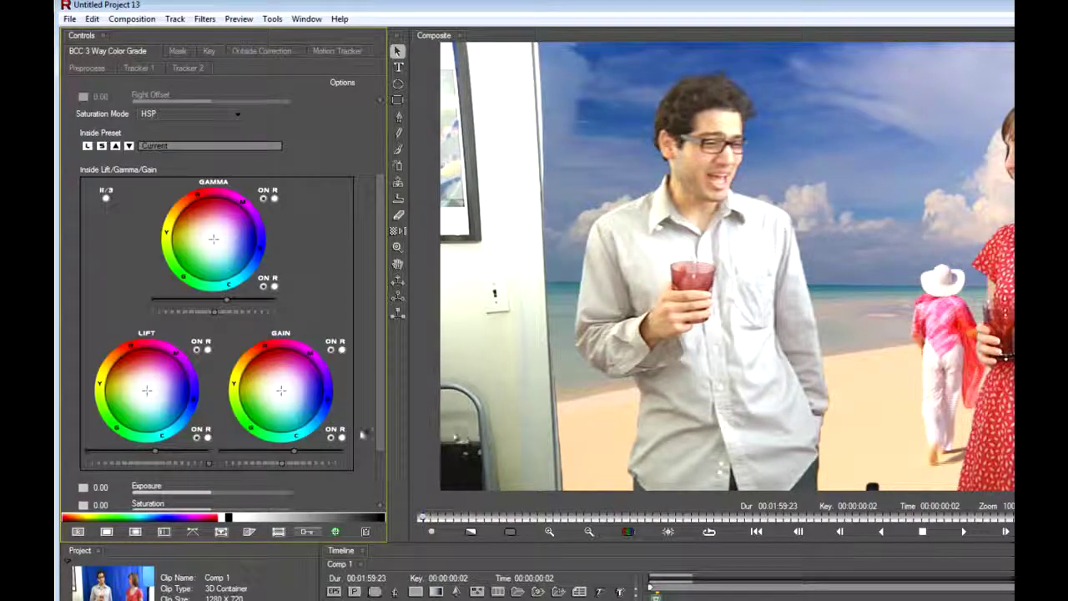
left_click(160, 452)
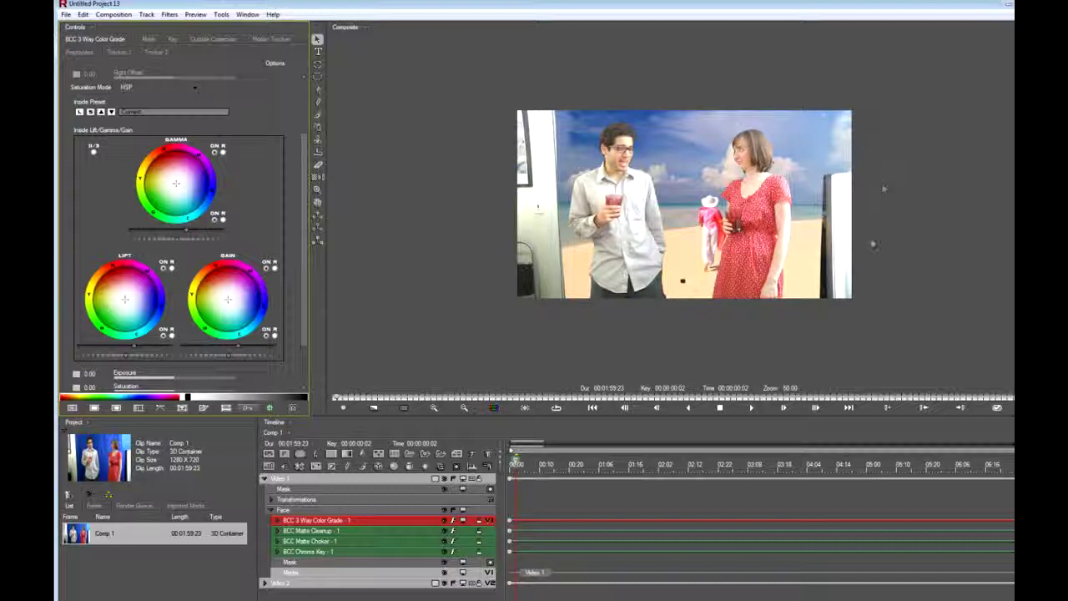
- Draw a closed spline around the two actors and move its track into the Video 1 mask to hide the studio edges
left_click(319, 481)
left_click(270, 510)
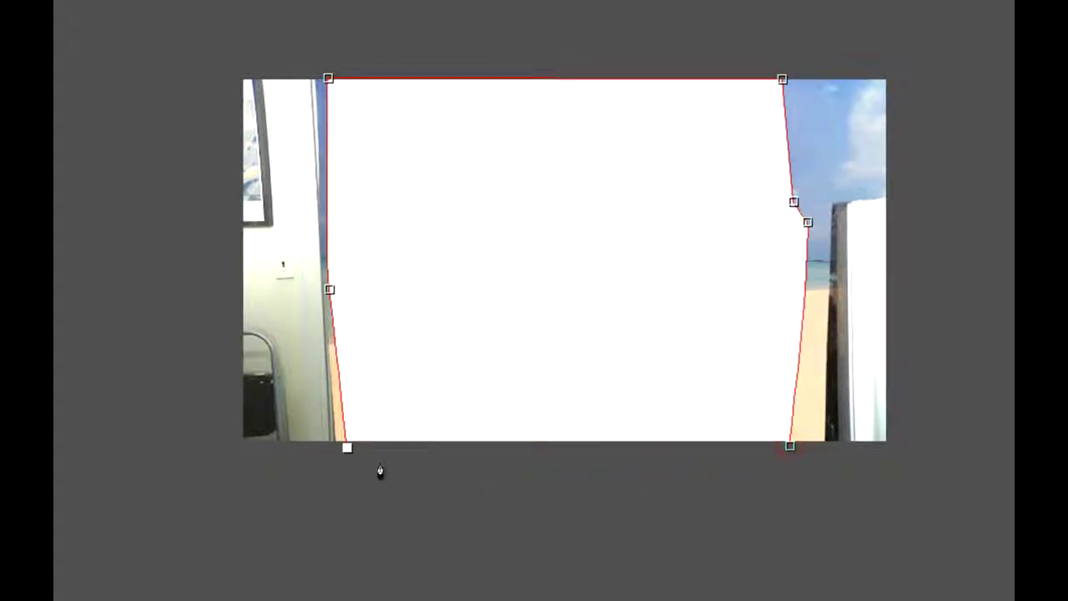
left_click(347, 447)
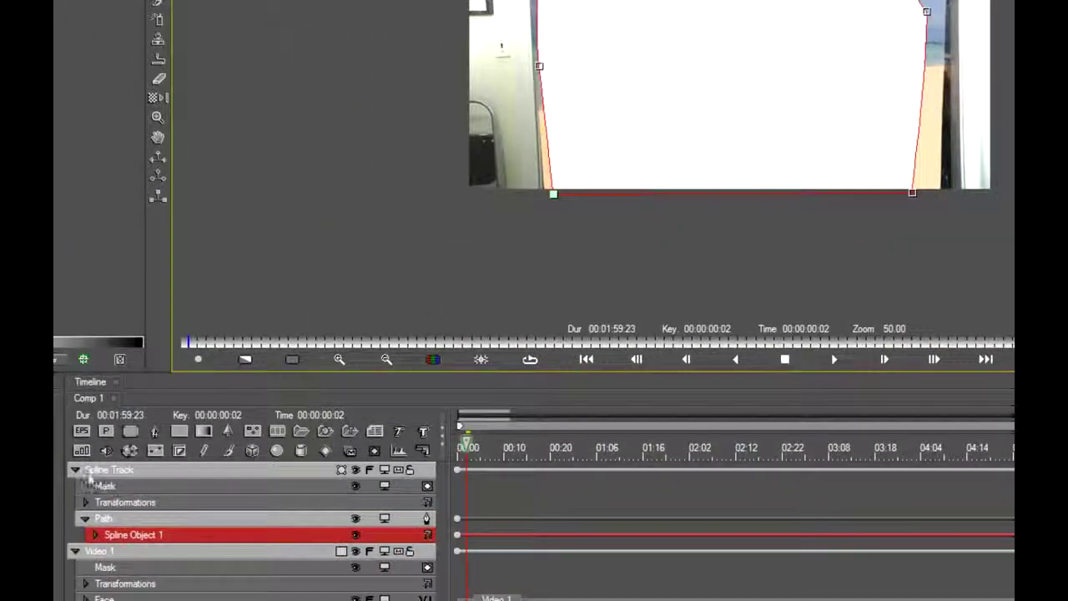
left_click(91, 472)
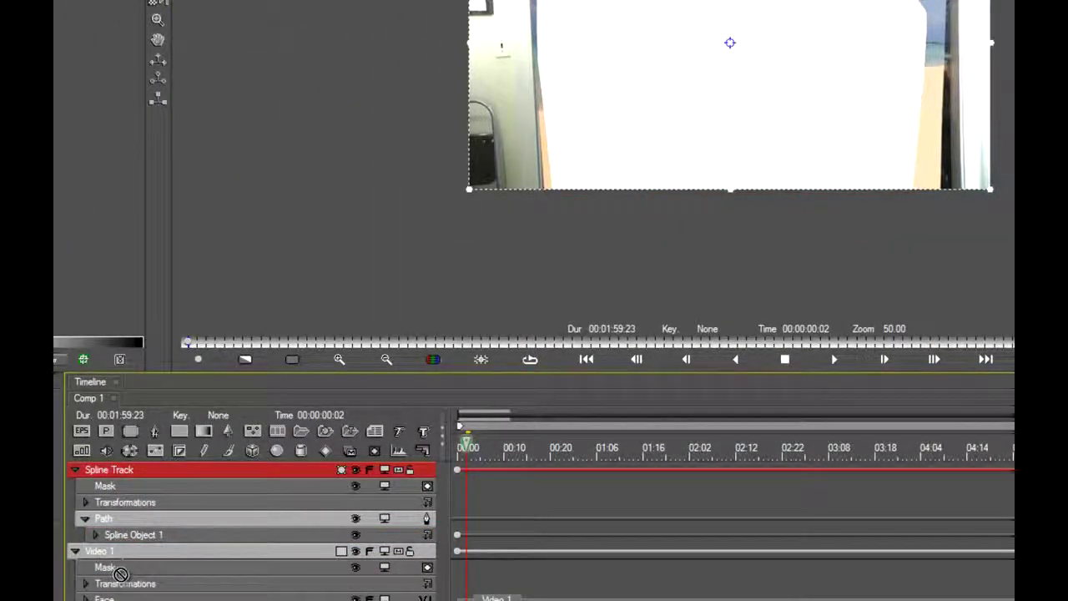
left_click_drag(120, 574, 120, 572)
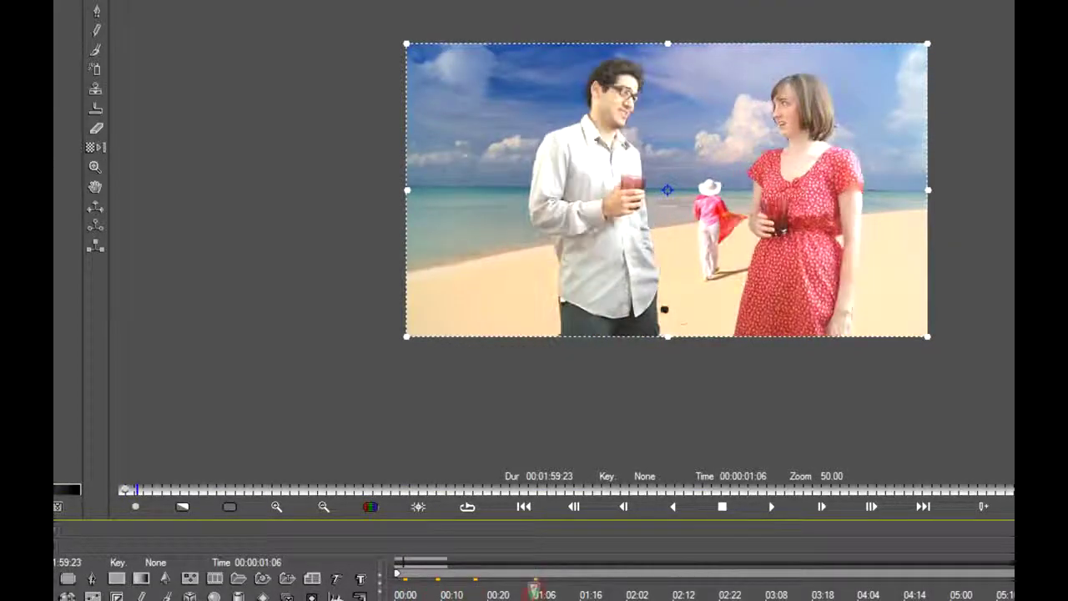
- Scrub to 00:00:01:21 and examine the edge of the mask beside the man up close
left_click_drag(534, 591, 602, 590)
key("ctrl+equal")
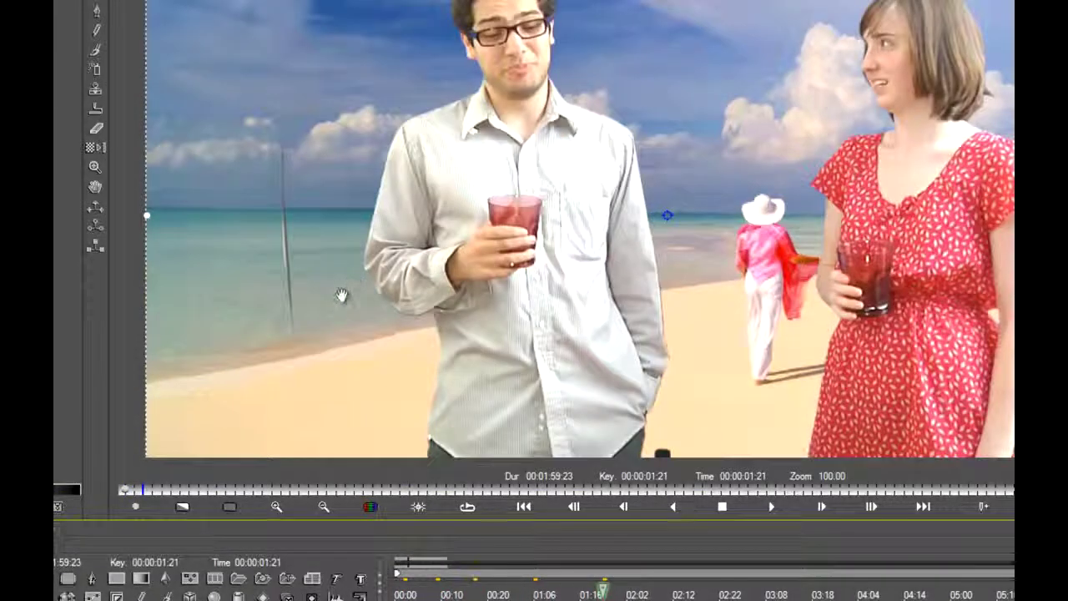
left_click_drag(343, 295, 370, 237)
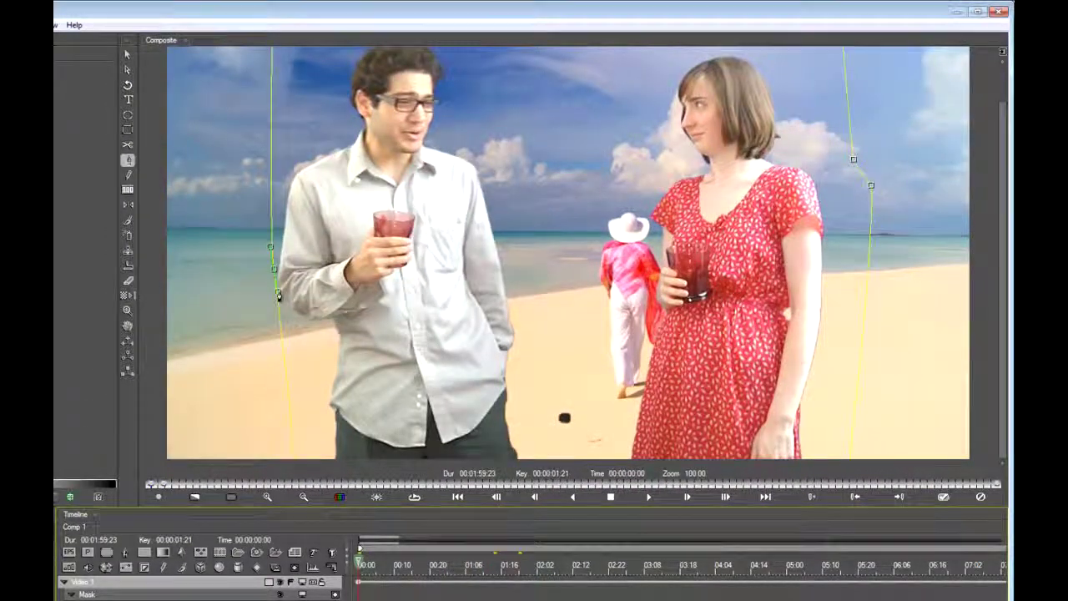
- Pull the mask spline's point away from the man's elbow on the first frame and check the mask at 00:00:01:04
left_click_drag(278, 296, 270, 298)
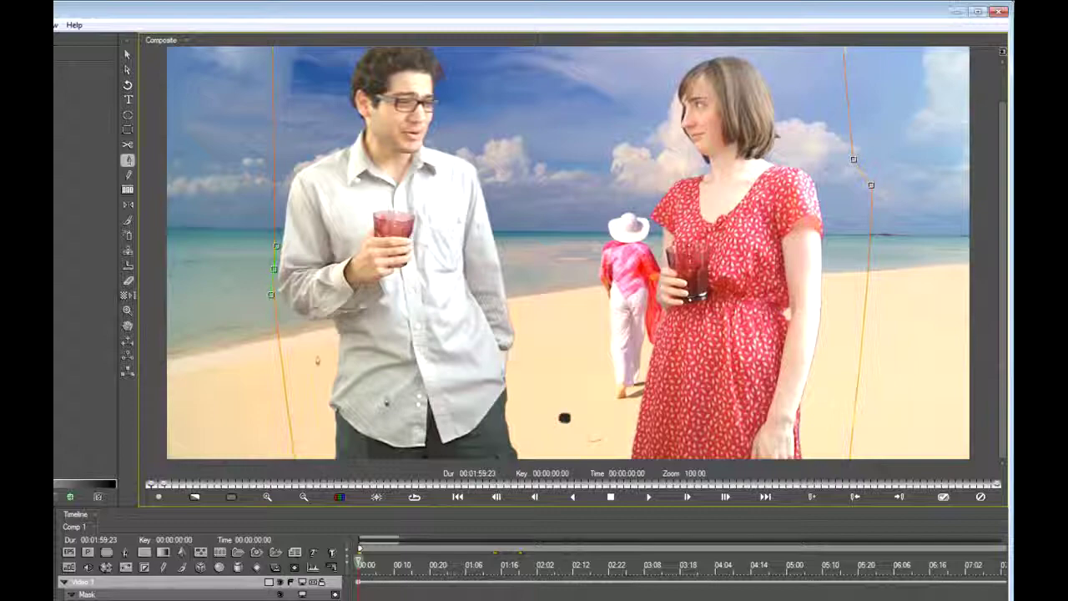
left_click_drag(380, 570, 457, 568)
left_click(567, 301)
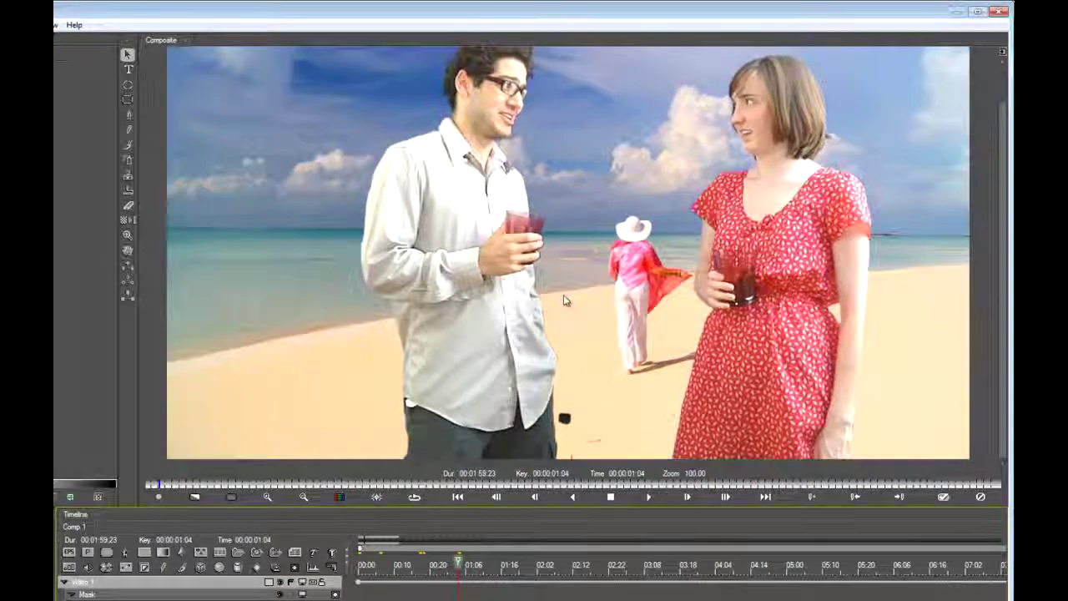
scroll(566, 300, "down", 1)
left_click(648, 250)
scroll(734, 267, "up", 1)
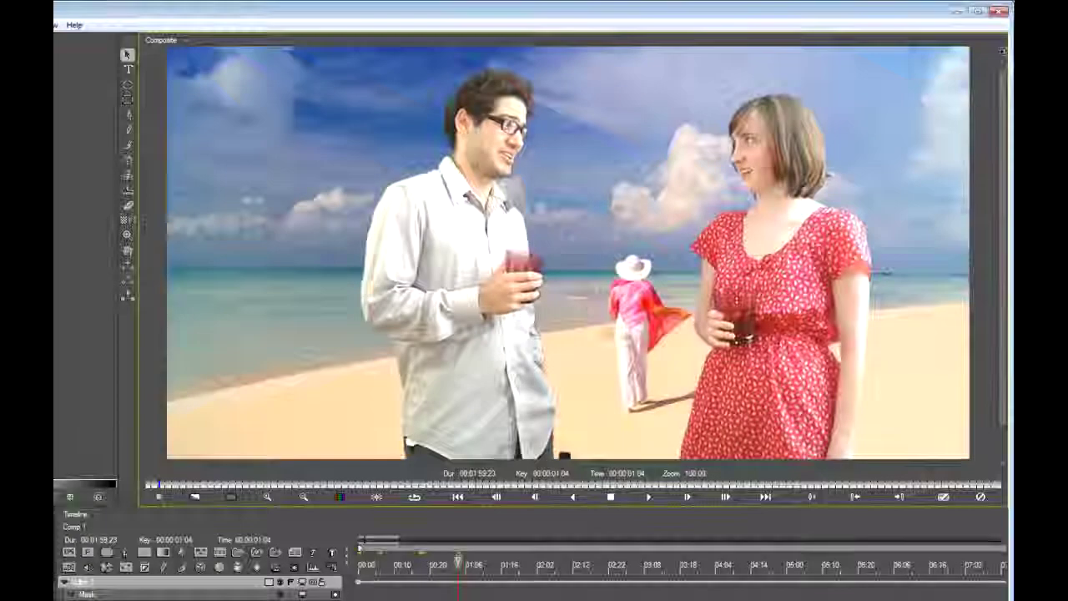
left_click_drag(724, 309, 403, 305)
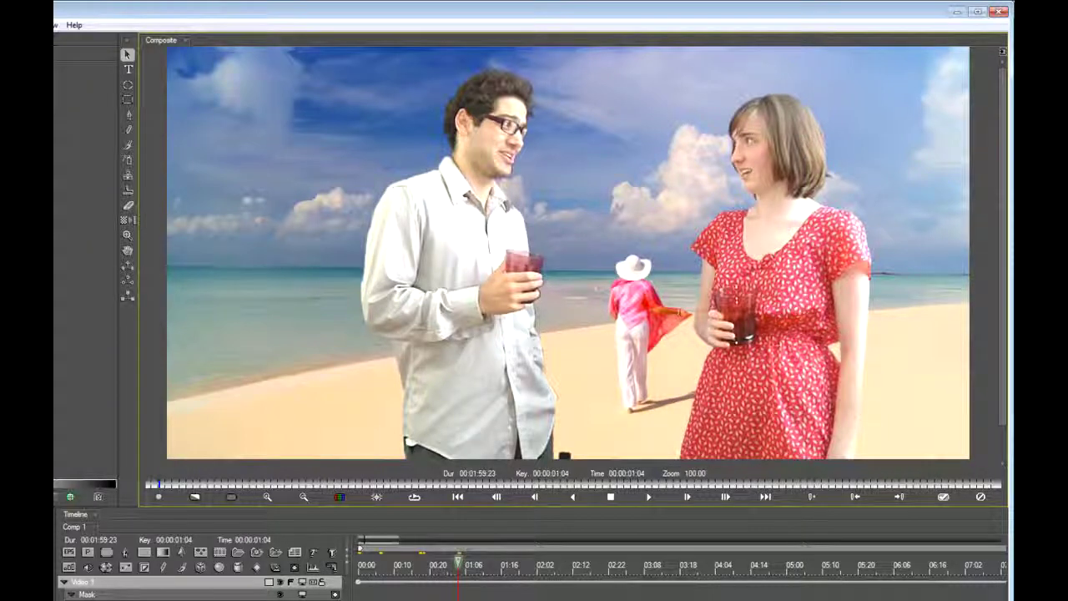
- Apply the BCC Light Wrap filter to the Video 1 track above its color grade
left_click(64, 581)
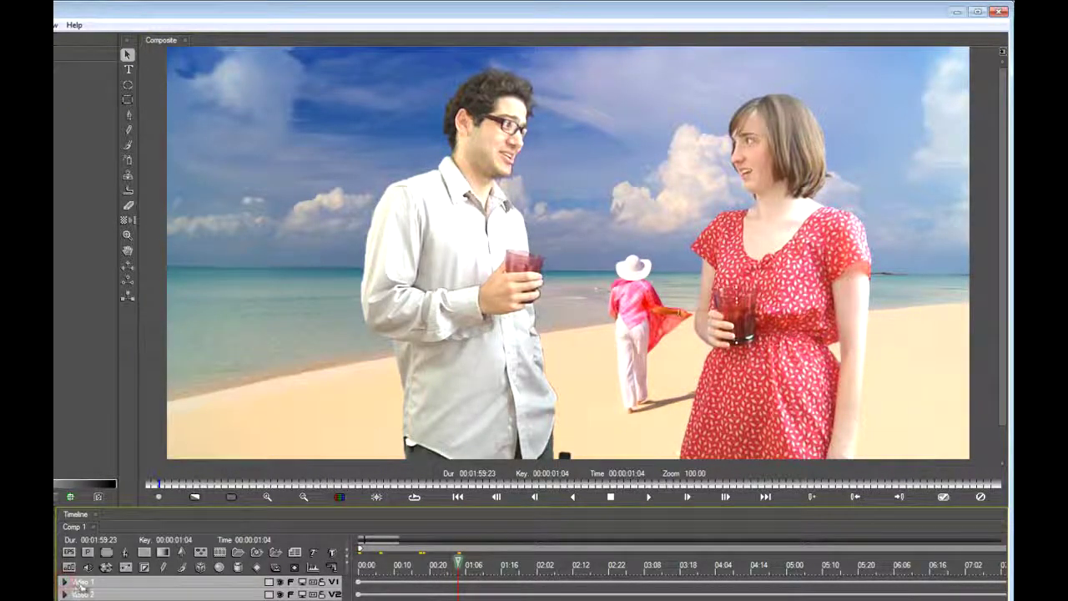
left_click(80, 583)
left_click(64, 581)
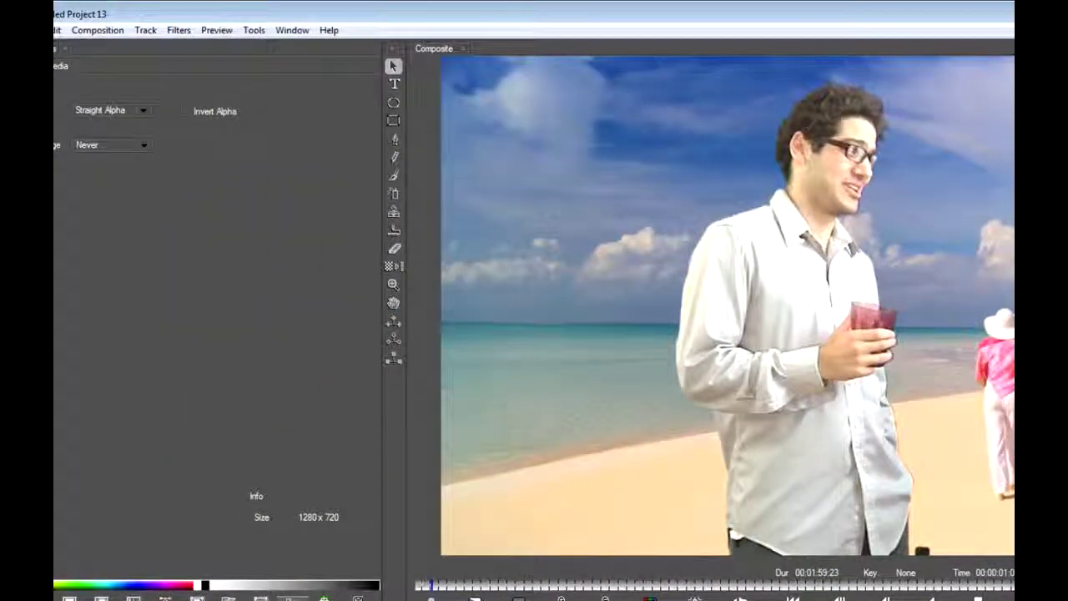
left_click(179, 30)
mouse_move(262, 171)
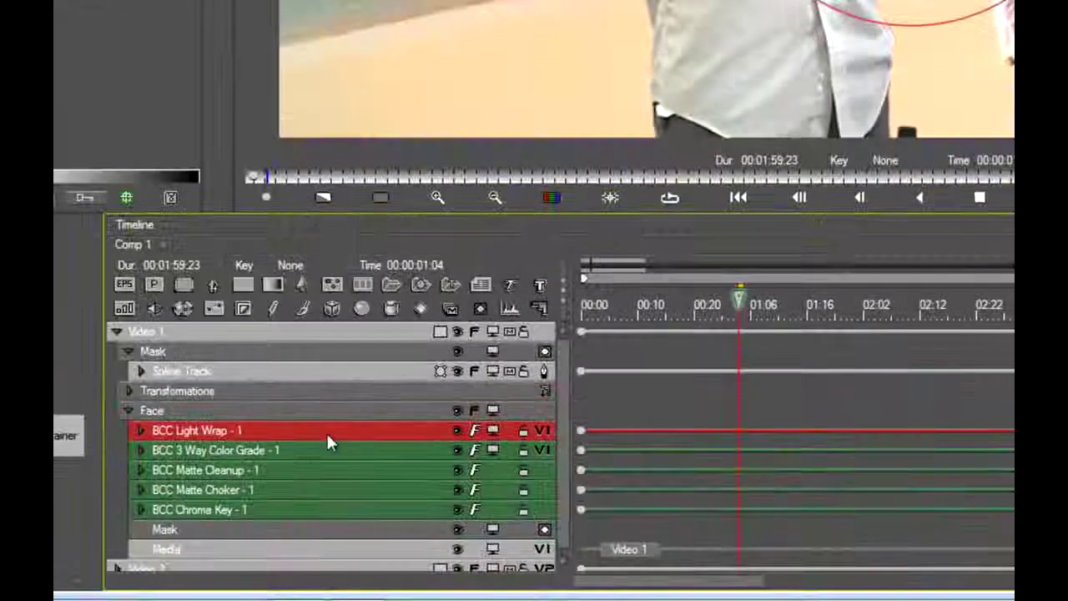
- Assign Video 2 as the Light Wrap's Background layer and enable the use of the Background track
left_click(141, 431)
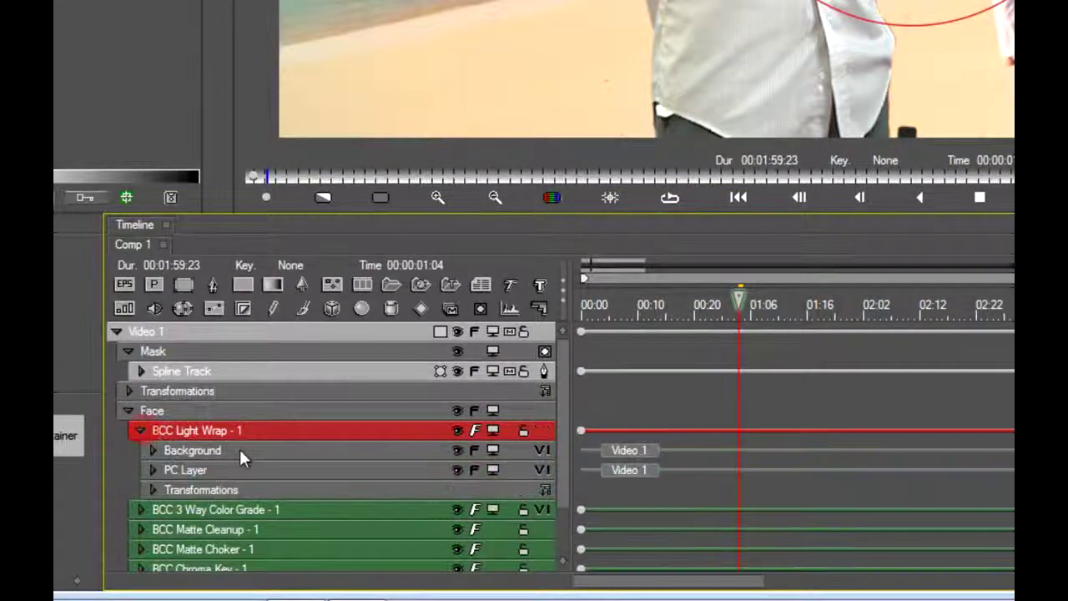
left_click(246, 451)
left_click(542, 449)
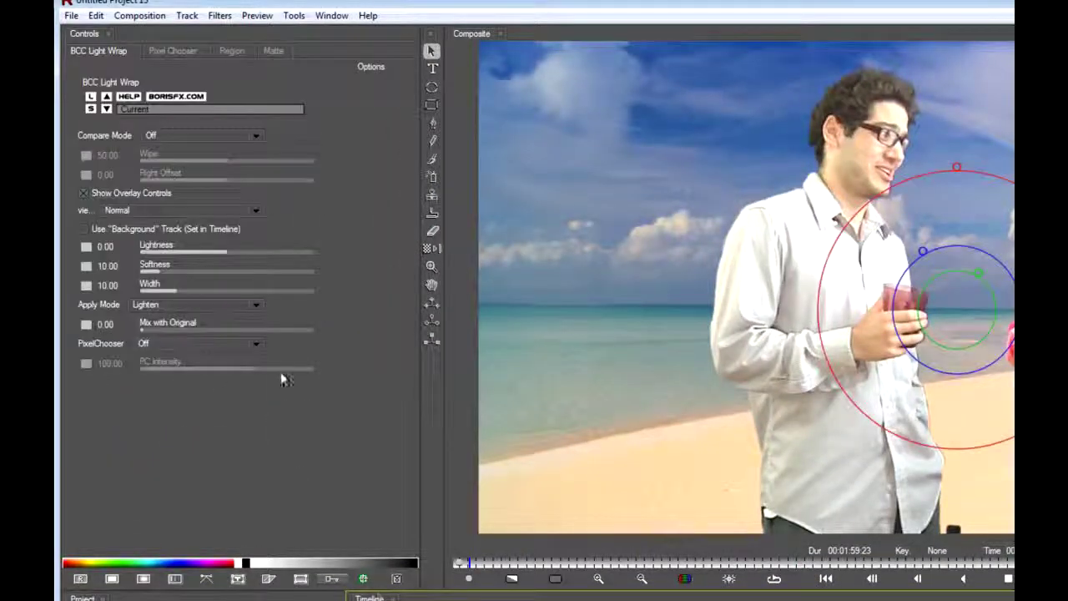
left_click(84, 231)
- Show the wrap on black and try a Width of 36.66 with a Softness of 0.00
left_click(144, 209)
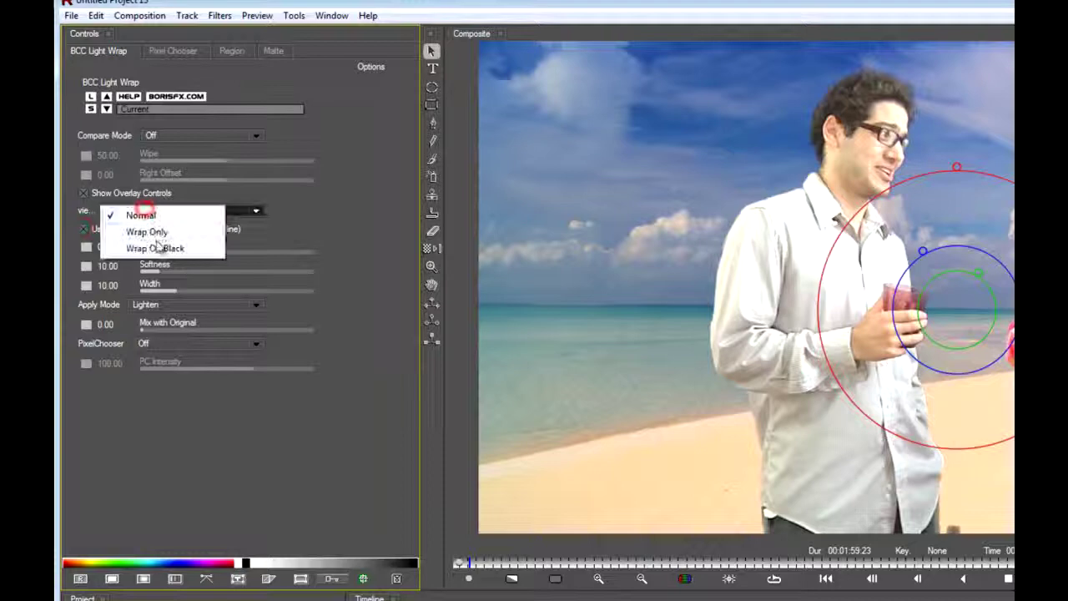
left_click(159, 248)
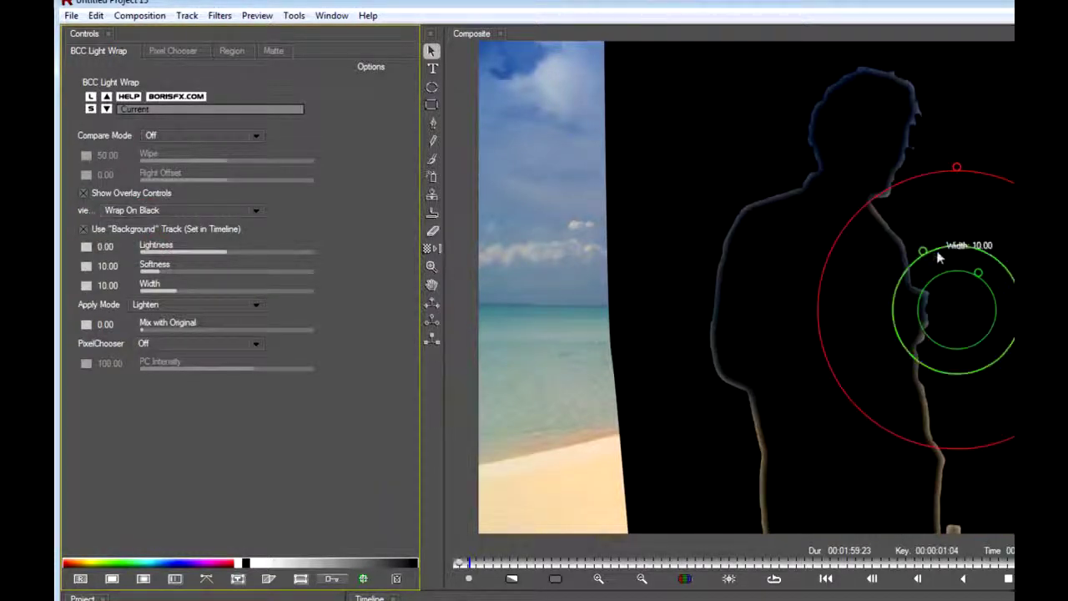
left_click_drag(932, 257, 868, 115)
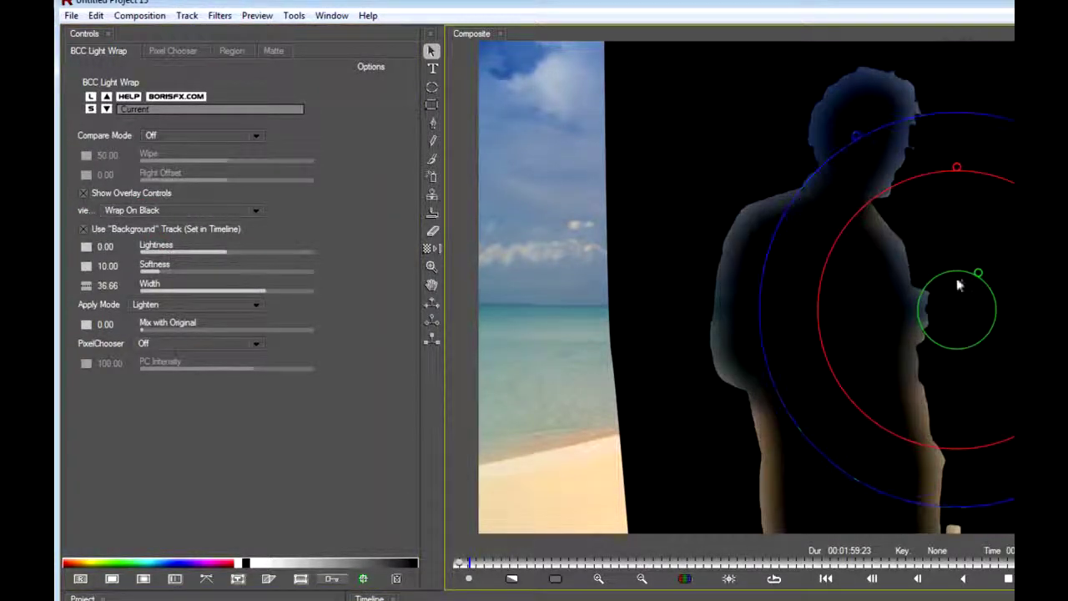
left_click_drag(972, 284, 961, 317)
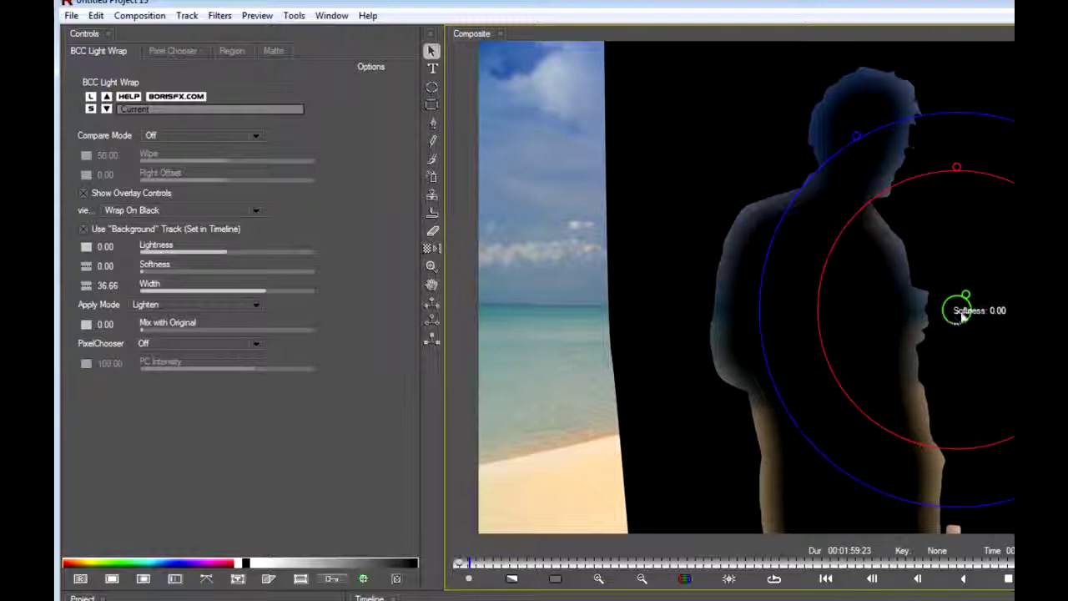
scroll(733, 371, "up", 1)
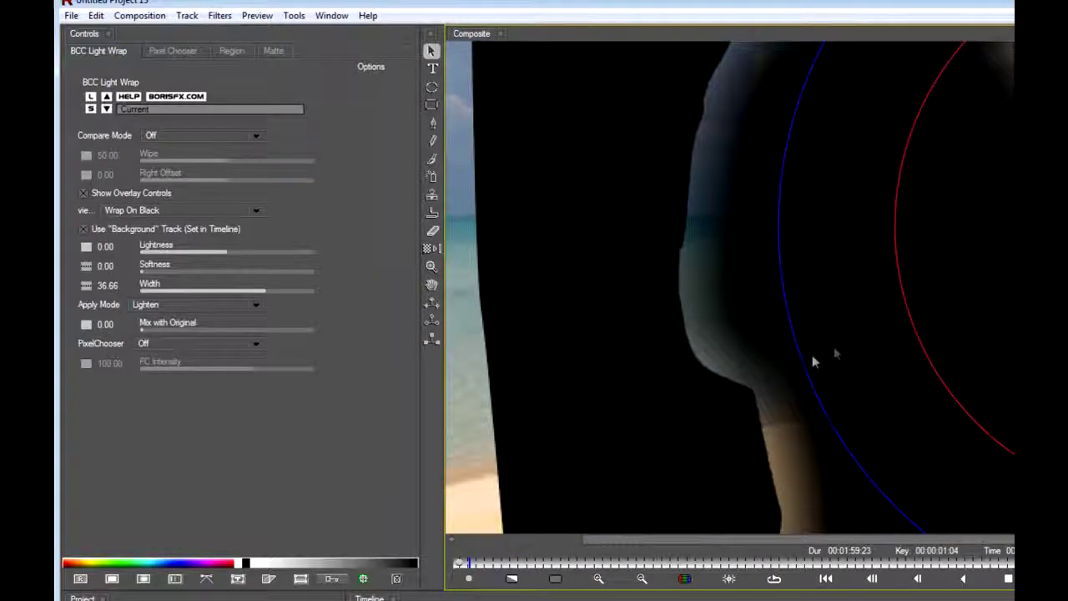
- Reset the Light Wrap's Width and Softness and return its view to Normal
left_click(80, 578)
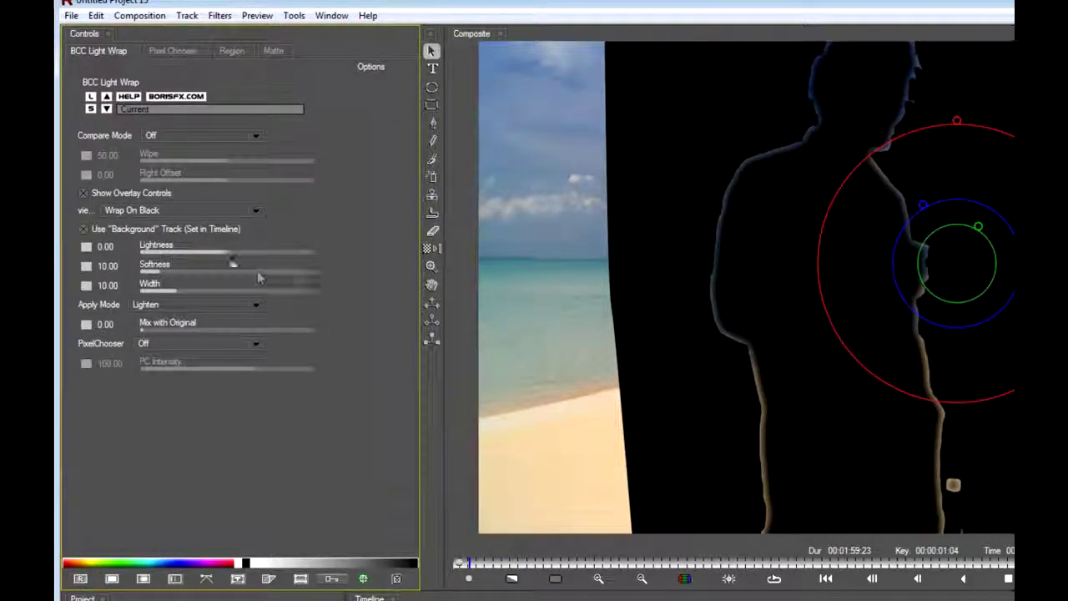
left_click(234, 211)
left_click(201, 219)
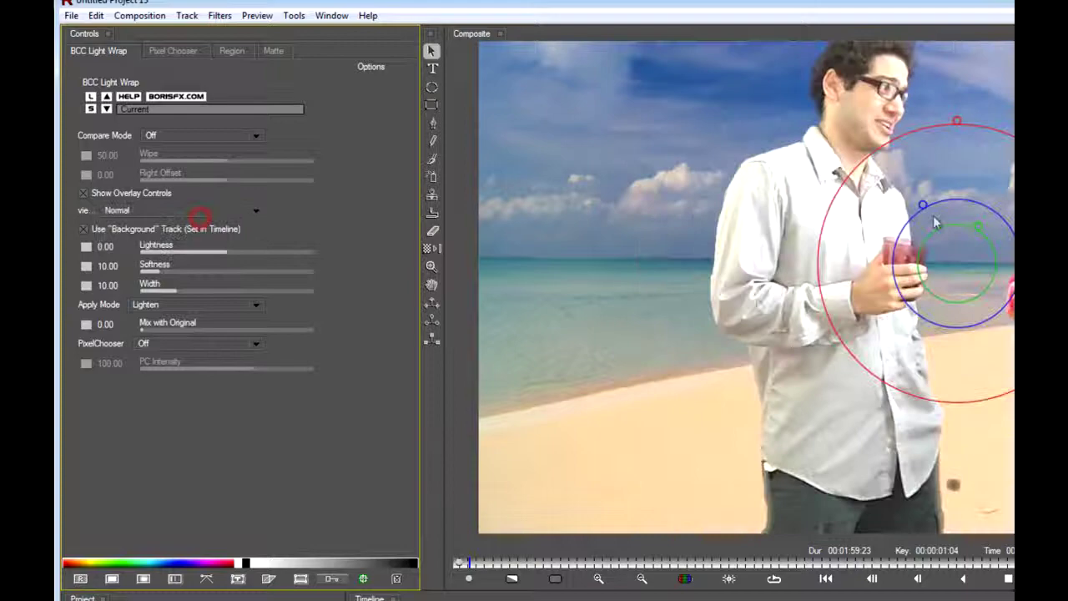
- Set the Light Wrap Width to 3.35, checking the blend around the man's hair and the actors' edges
left_click_drag(952, 156, 948, 197)
key("ctrl+equal")
left_click_drag(963, 281, 667, 343)
scroll(666, 343, "up", 3)
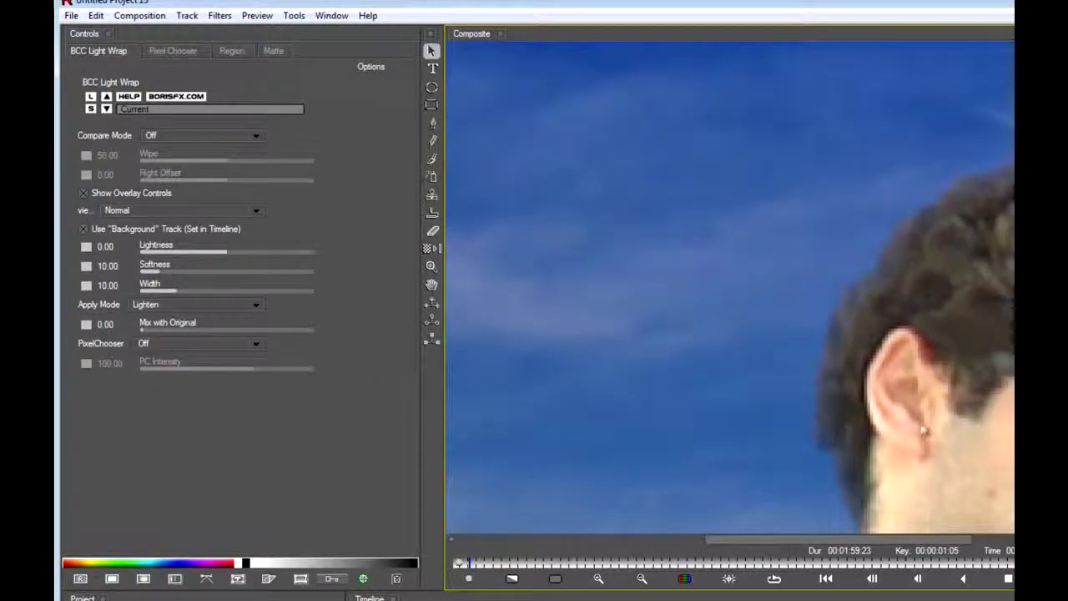
left_click_drag(922, 430, 665, 412)
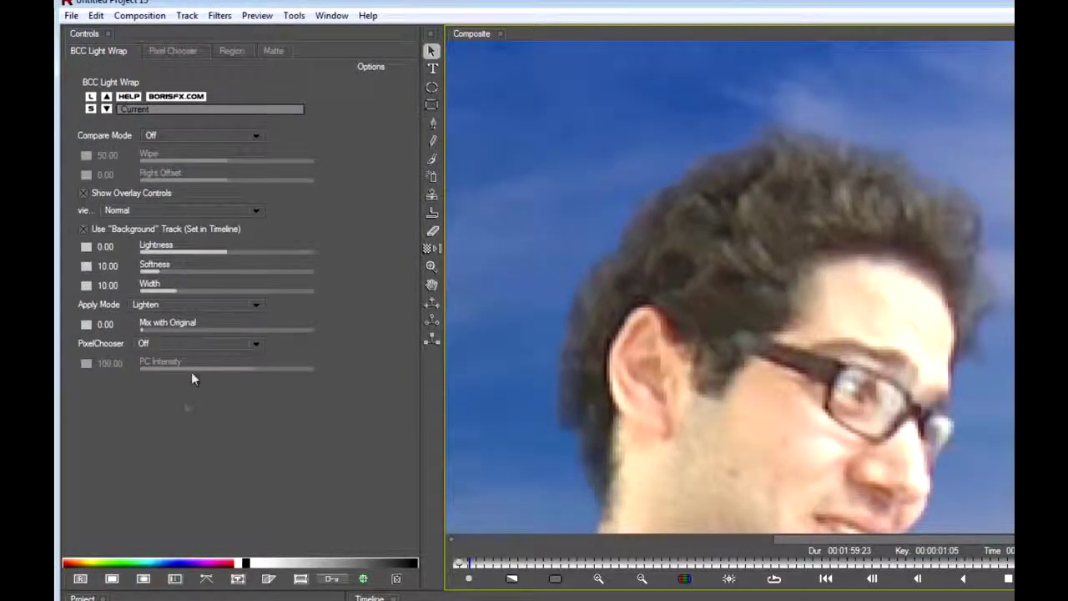
left_click_drag(161, 289, 155, 289)
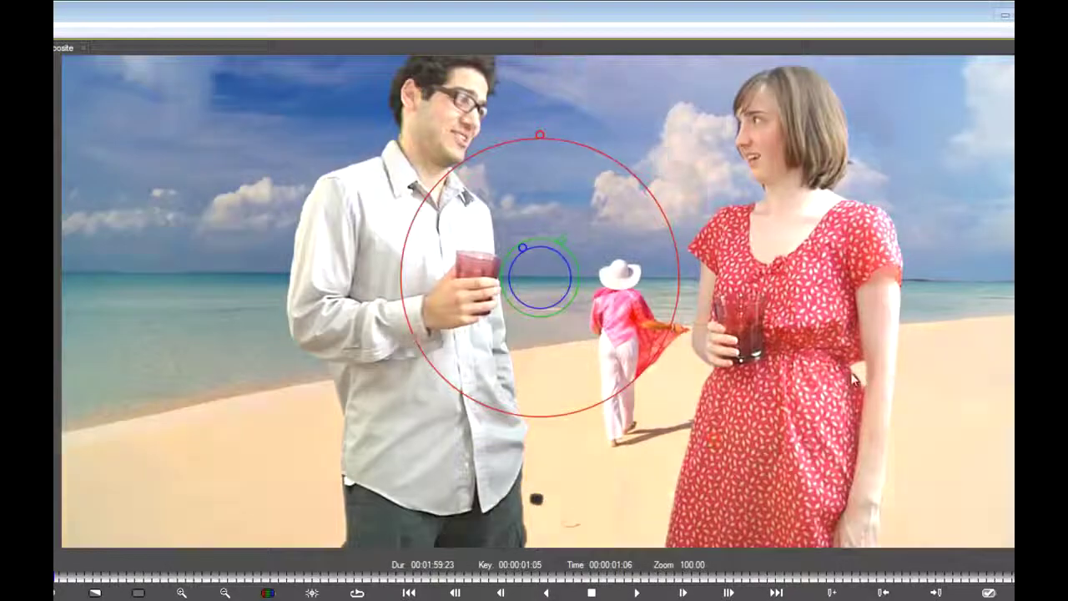
scroll(854, 380, "up", 1)
left_click_drag(853, 380, 404, 383)
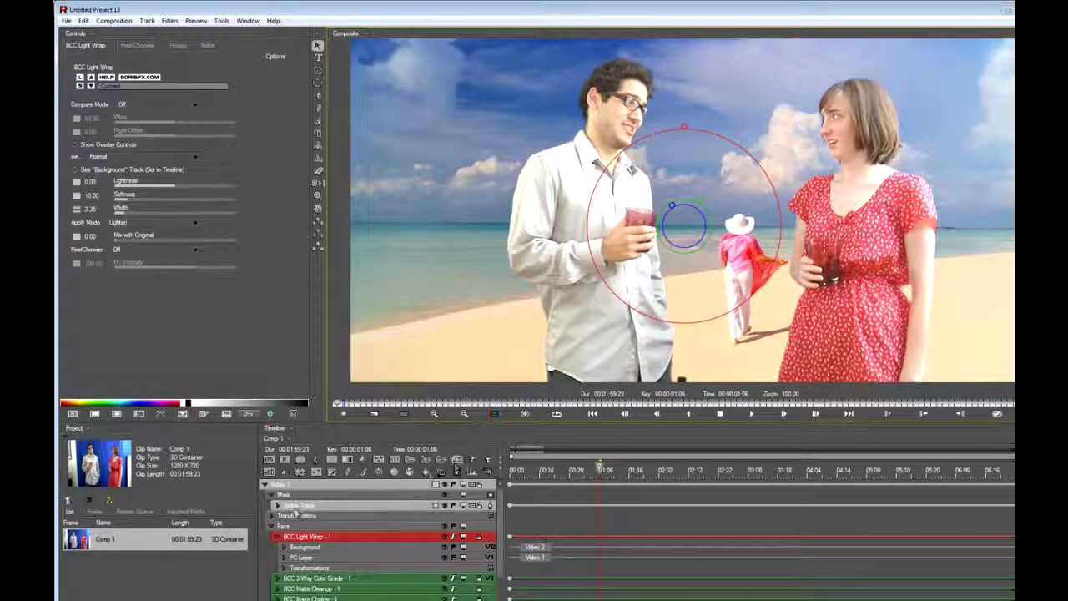
- Apply the BCC Match Grain filter to Video 1 above the Light Wrap
left_click(280, 537)
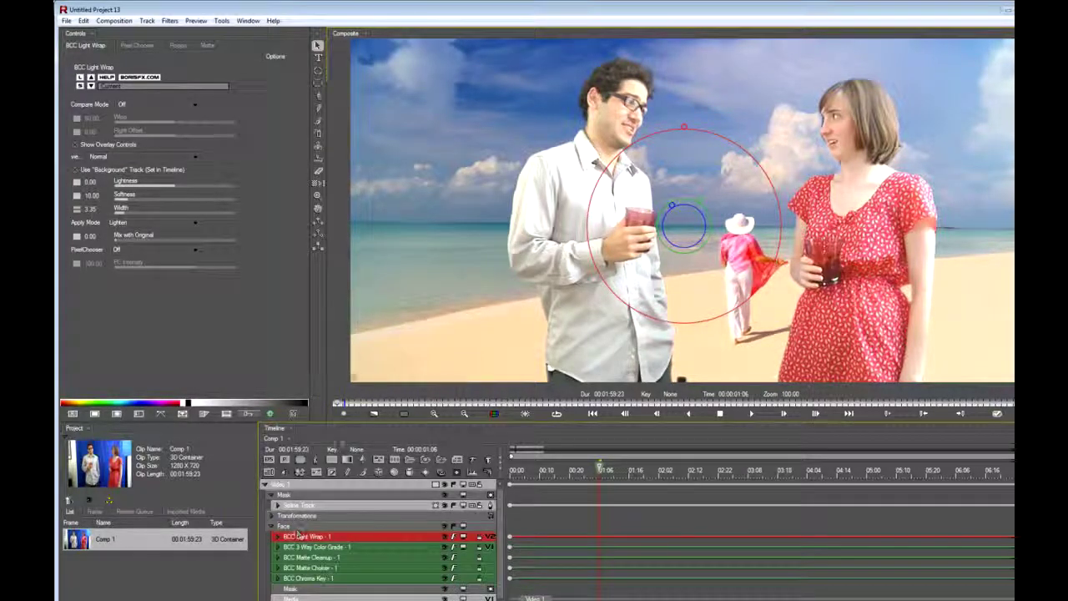
left_click(309, 528)
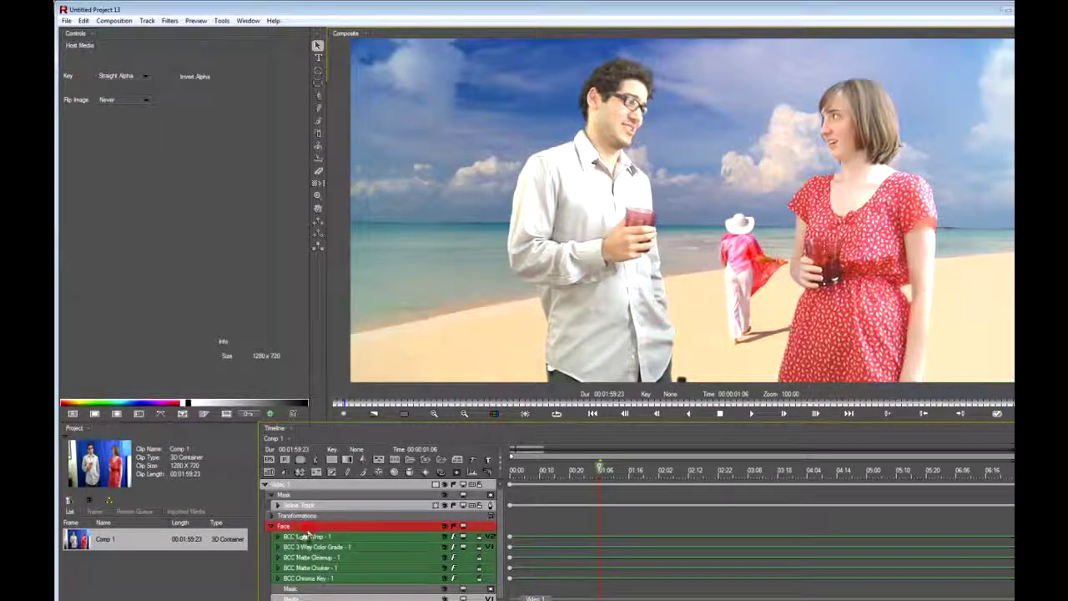
left_click(305, 537)
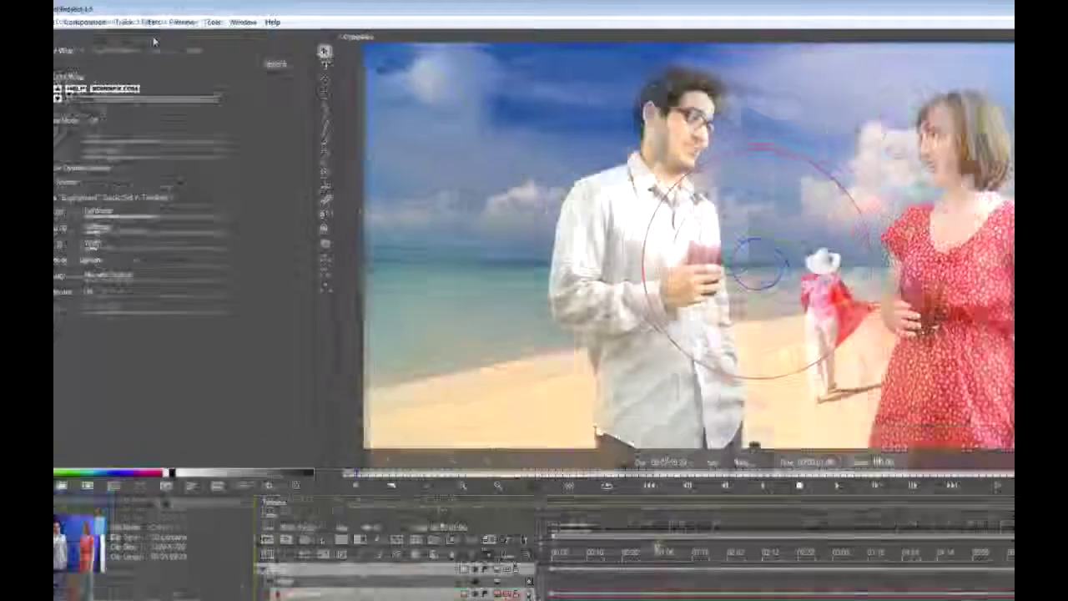
left_click(170, 20)
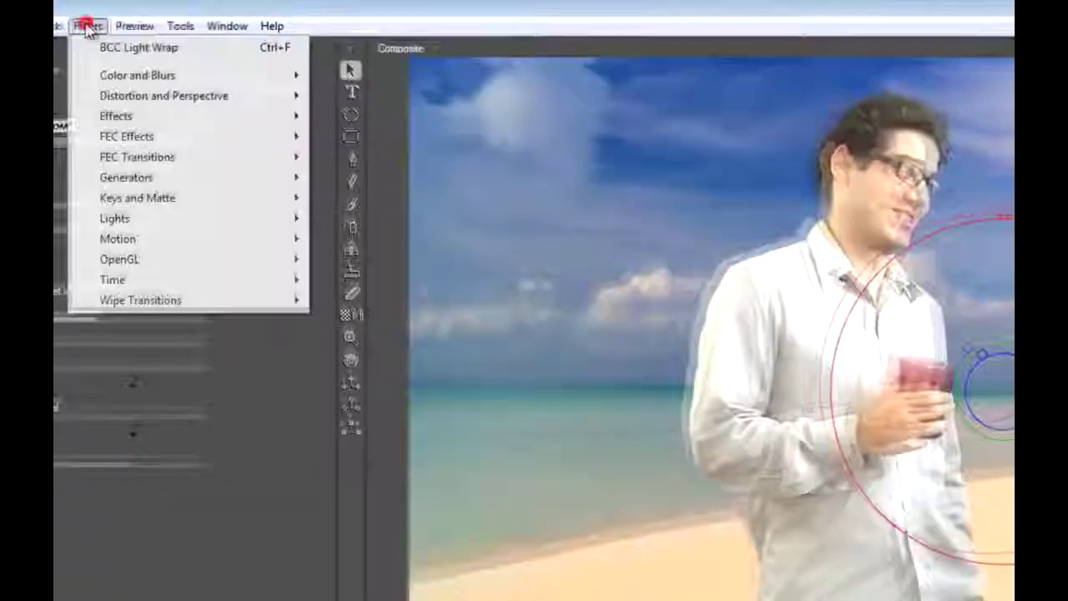
mouse_move(133, 119)
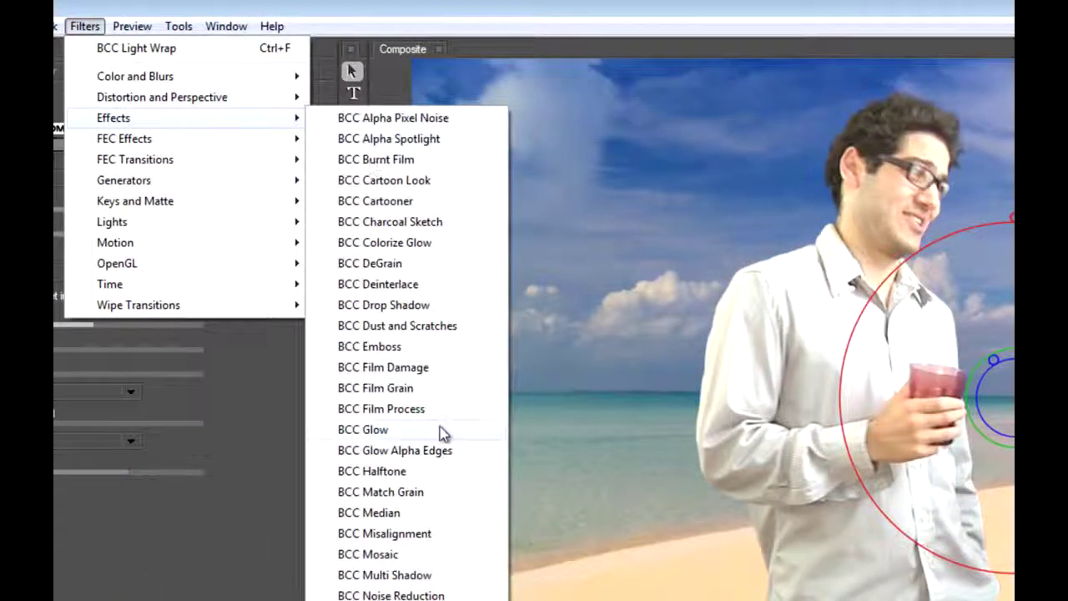
left_click(427, 499)
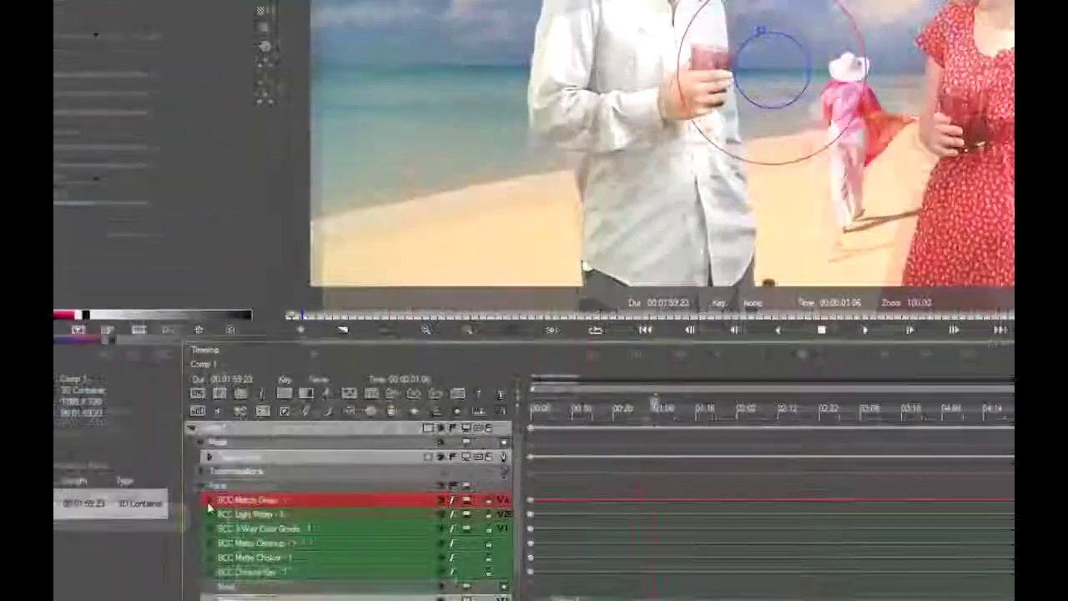
- Assign Video 2 as the Sample Layer of the Match Grain filter
left_click(285, 555)
left_click(315, 565)
left_click(502, 464)
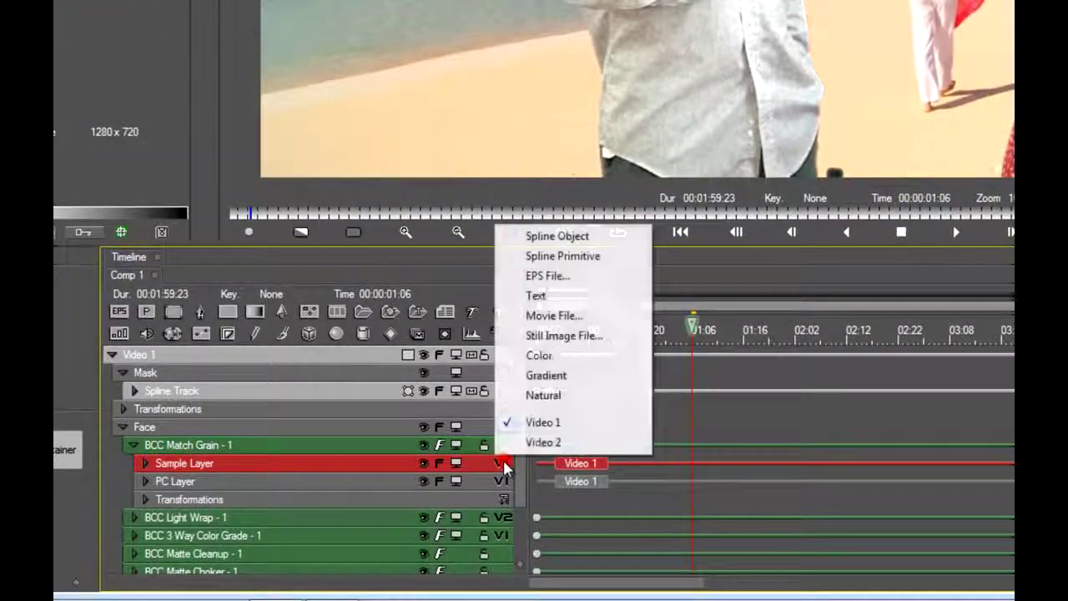
left_click(536, 443)
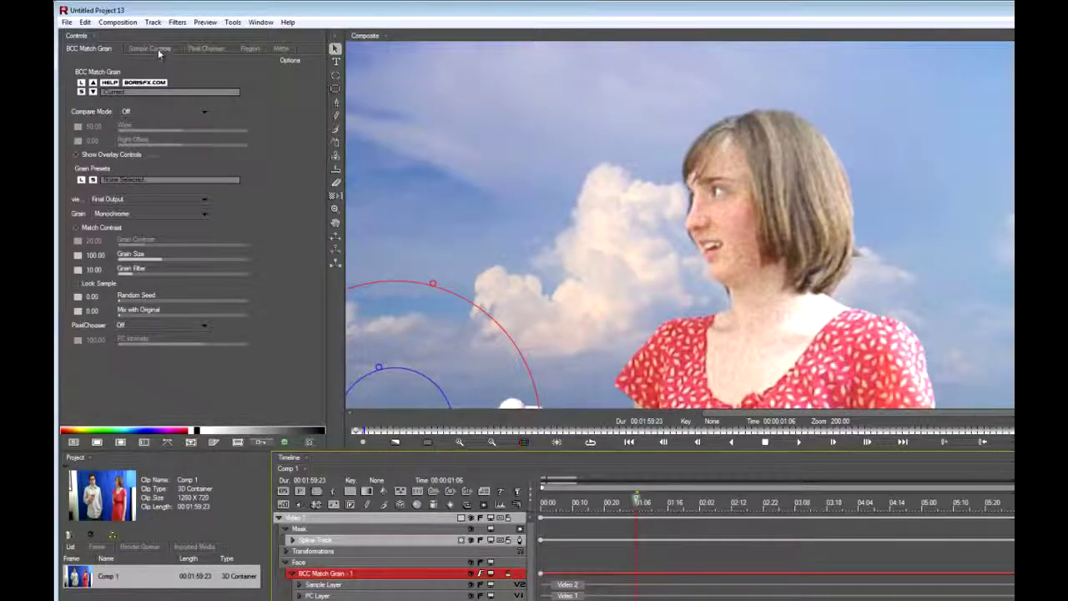
- View the Sample Layer, place the grain sample on clear sky at X 1045.50, Y 149.50, and set its size to 54.77
left_click(150, 49)
left_click(142, 71)
left_click(142, 83)
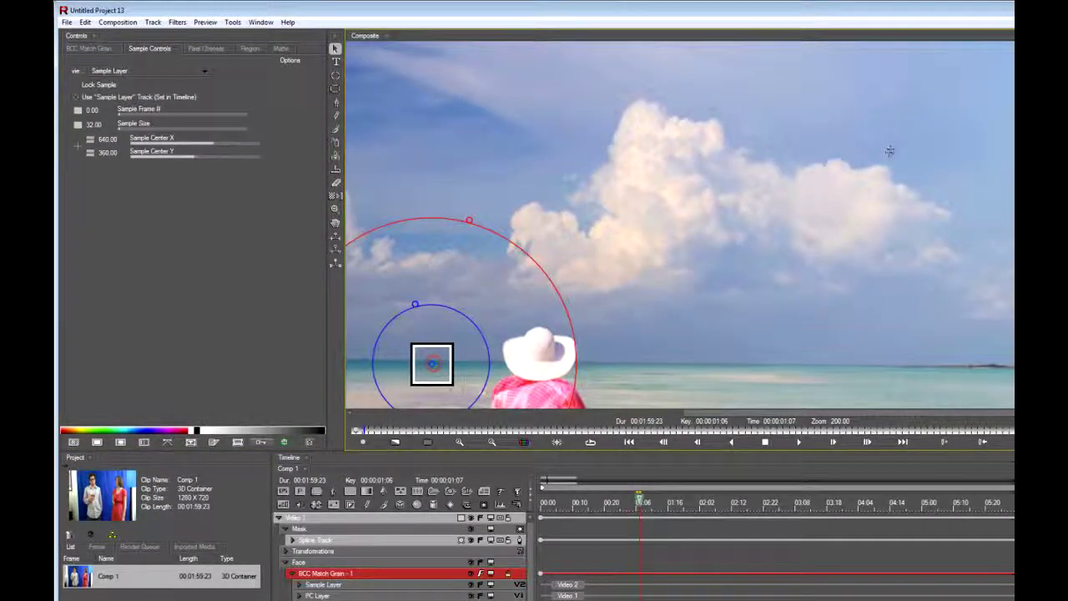
left_click_drag(890, 150, 884, 129)
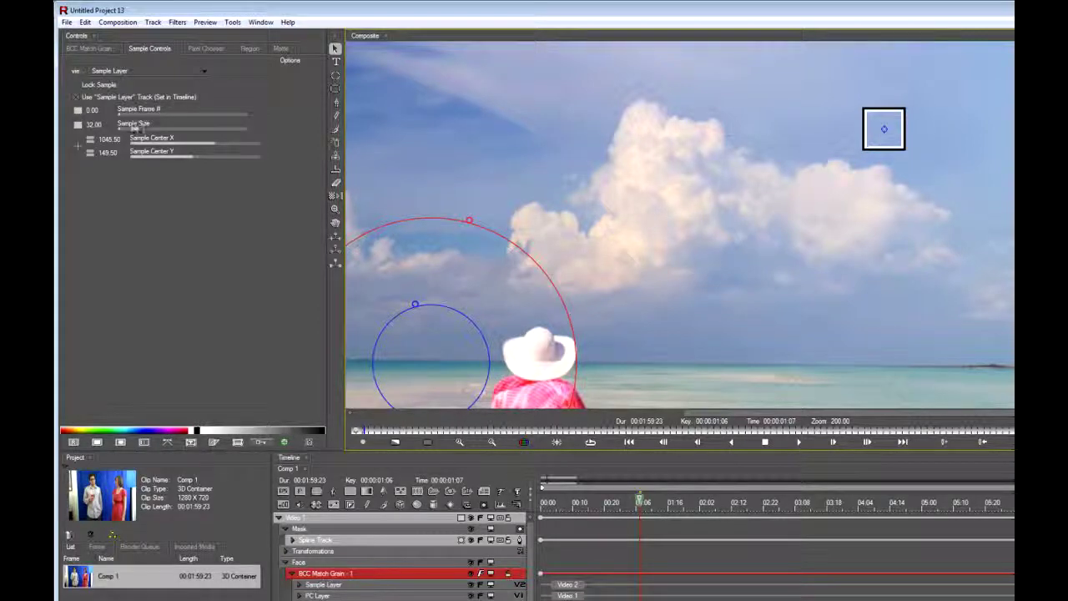
left_click_drag(133, 128, 165, 132)
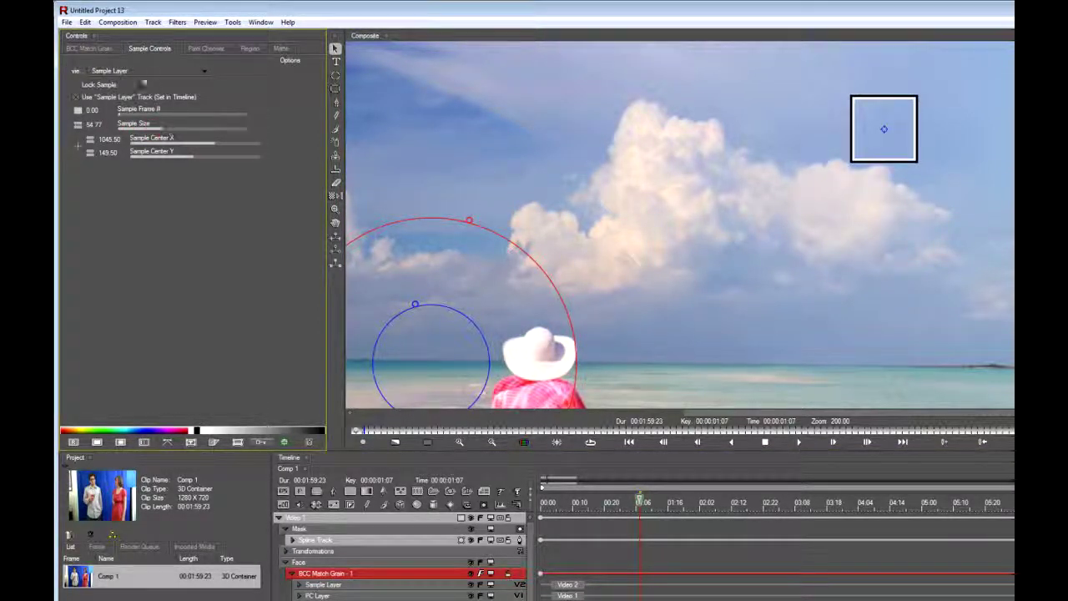
- Return the Match Grain view to Final Output and collapse the filter and the Face track
left_click(163, 73)
left_click(156, 74)
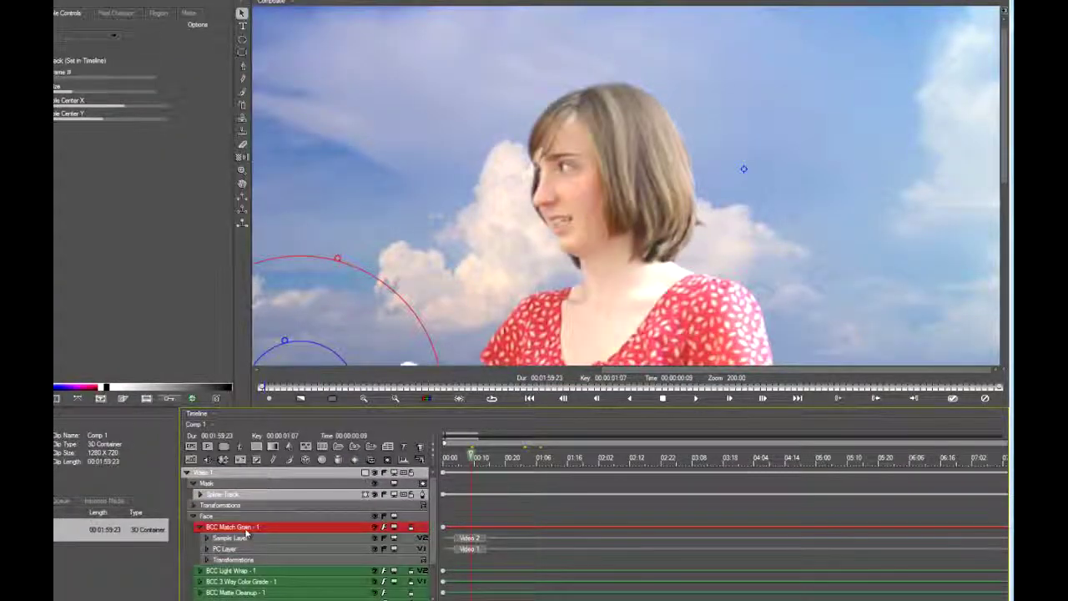
left_click(201, 526)
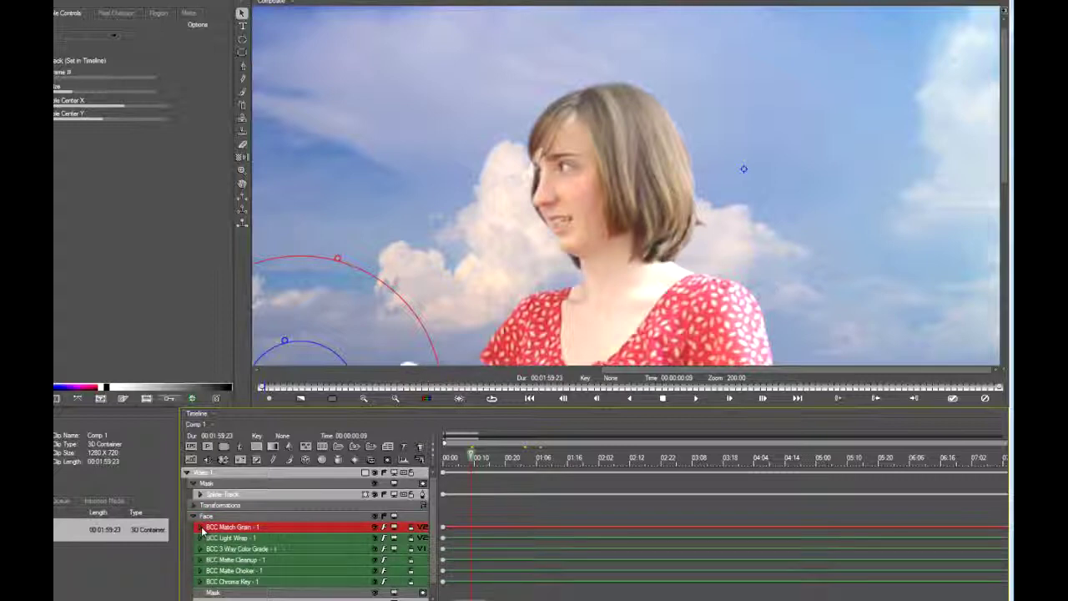
left_click(204, 517)
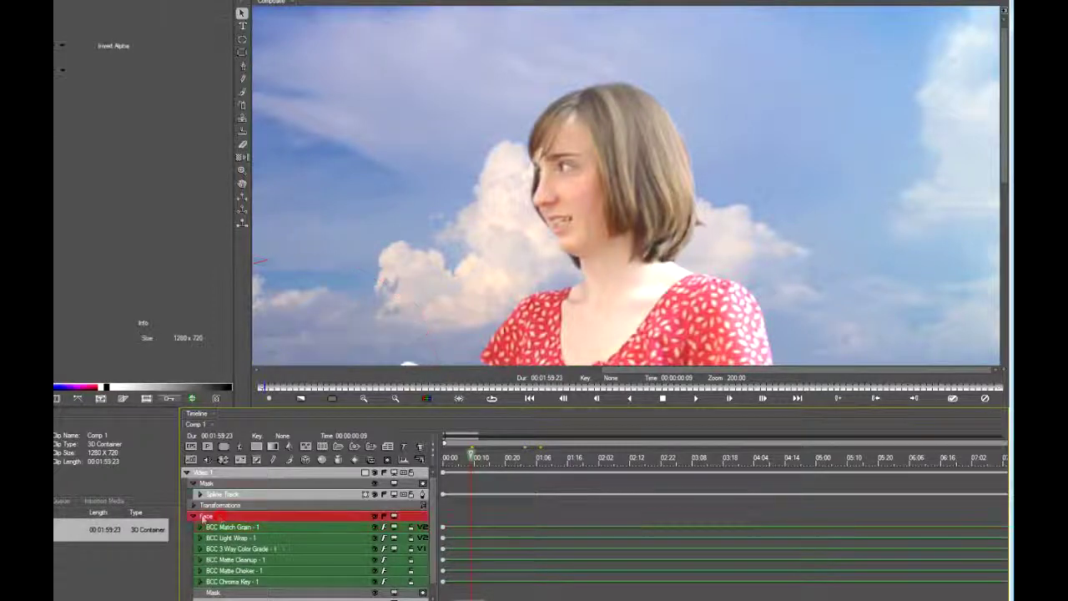
left_click(193, 518)
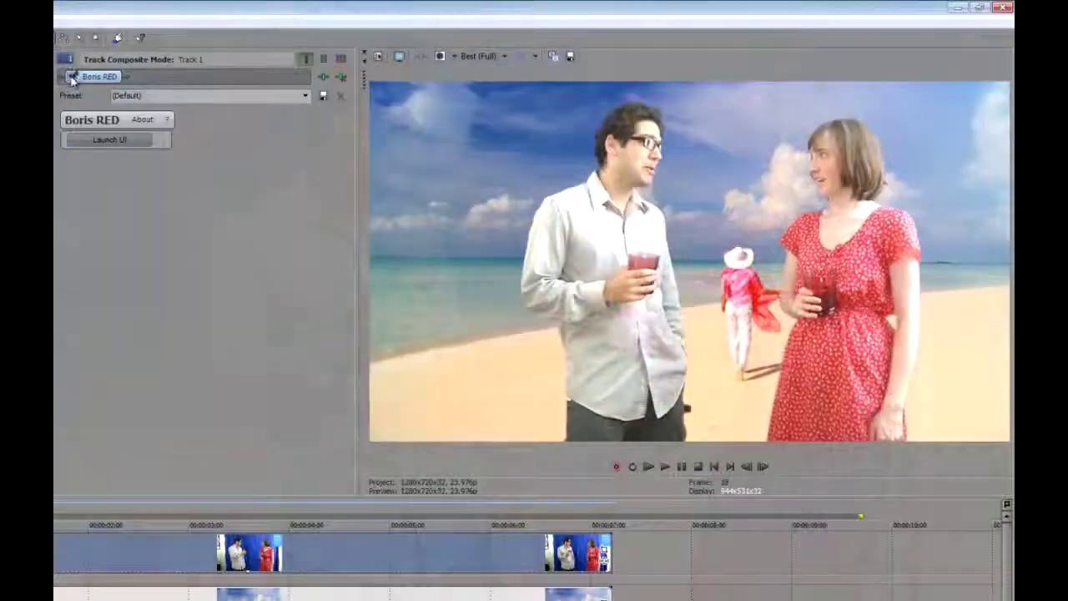
- Compare the shot with the Boris RED effect switched off and on, and view the frame at 00:00:01:08
left_click(71, 78)
left_click(71, 78)
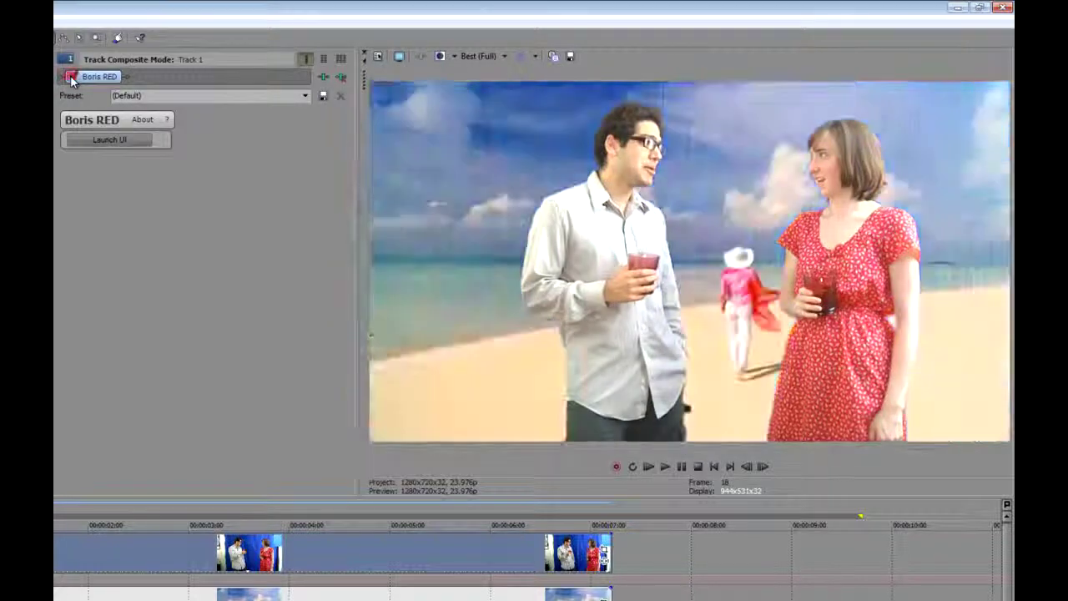
left_click(22, 517)
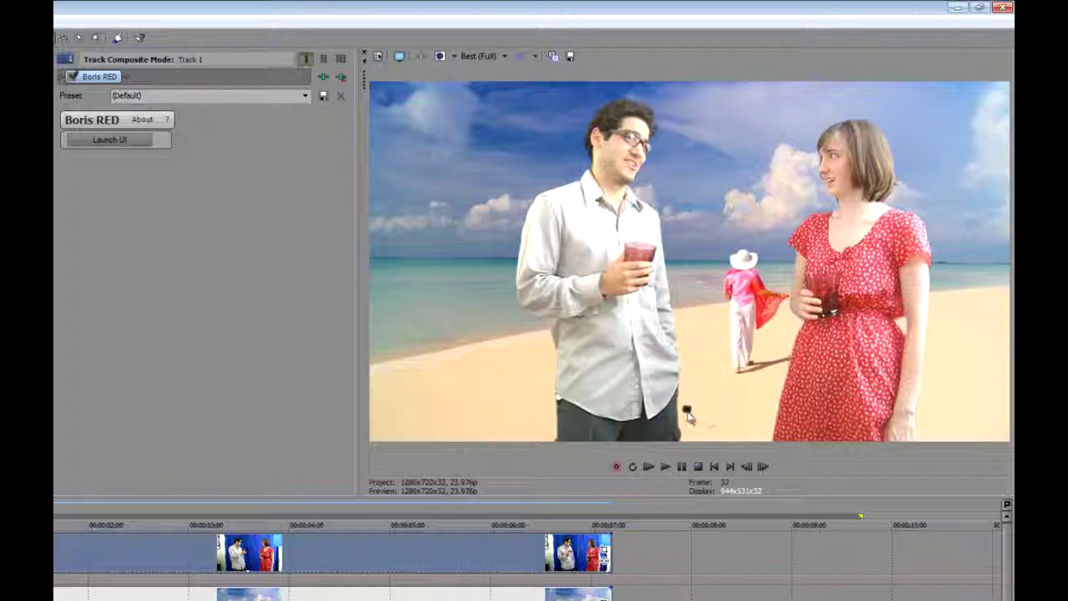
- Reopen the Boris RED interface, place Video 1 in a precomp, and collapse and deselect the precomp track
left_click(131, 140)
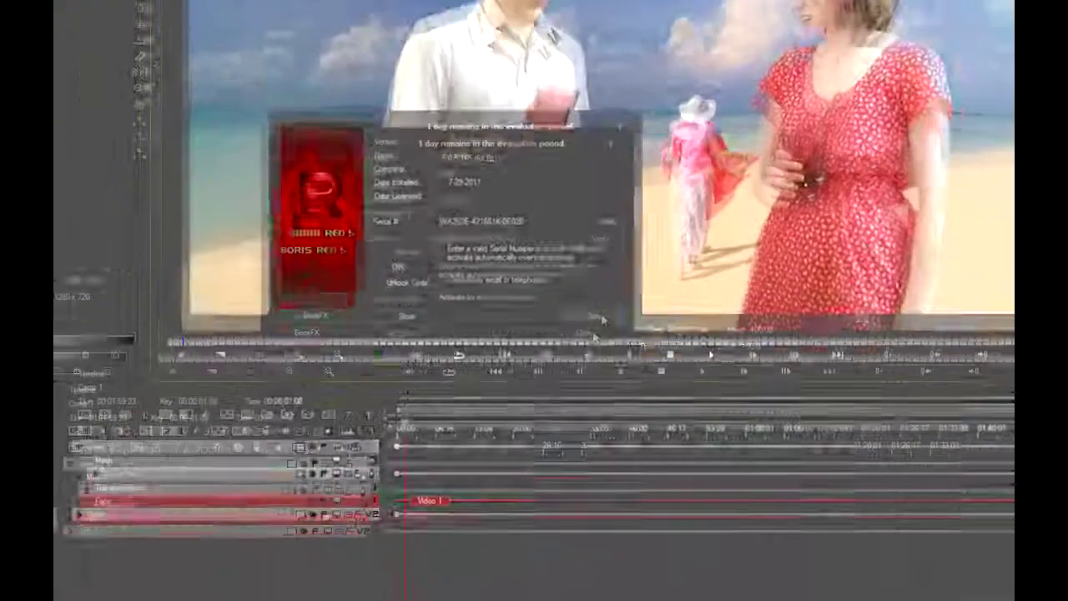
left_click(510, 482)
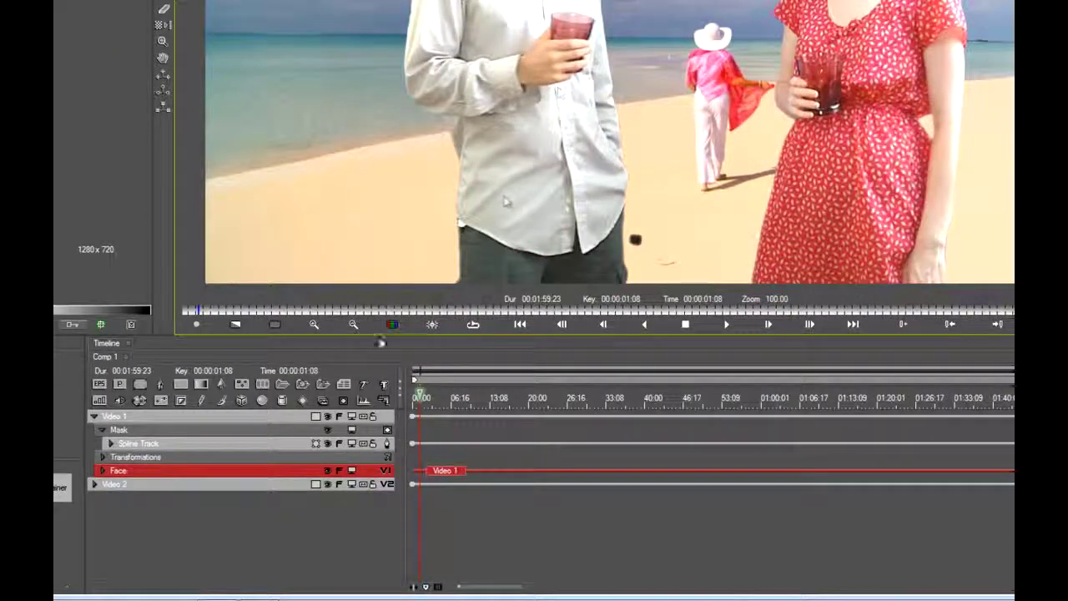
left_click(112, 415)
left_click(94, 417)
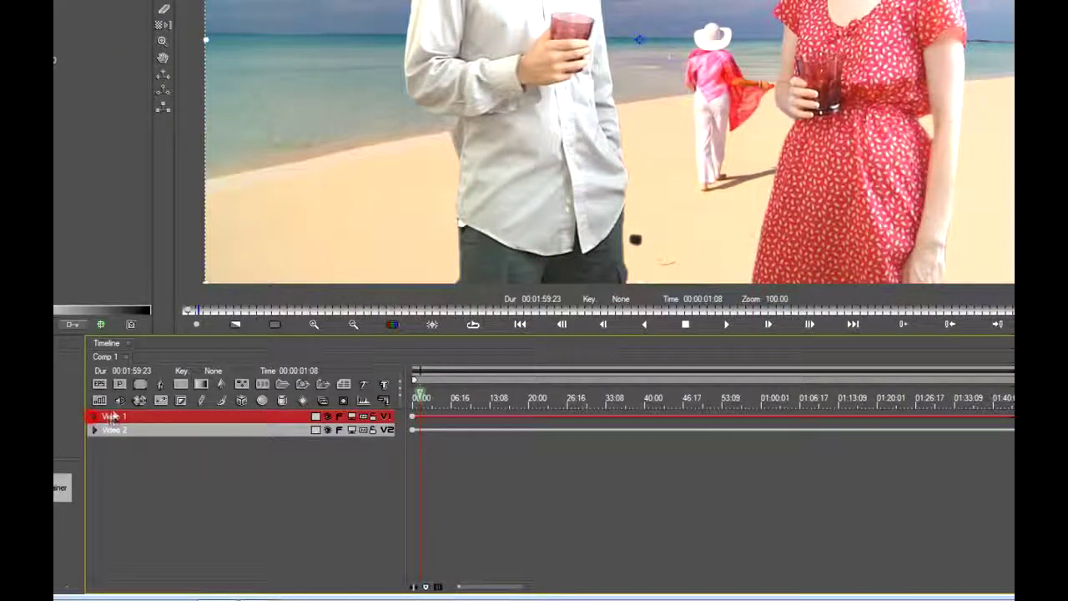
left_click(120, 385)
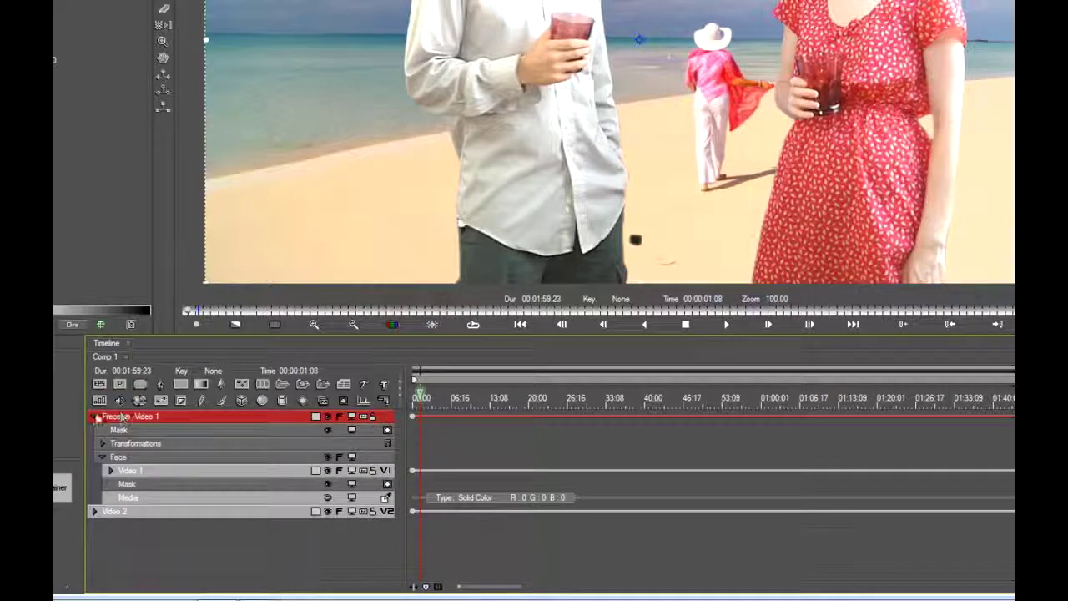
left_click(94, 415)
left_click(208, 453)
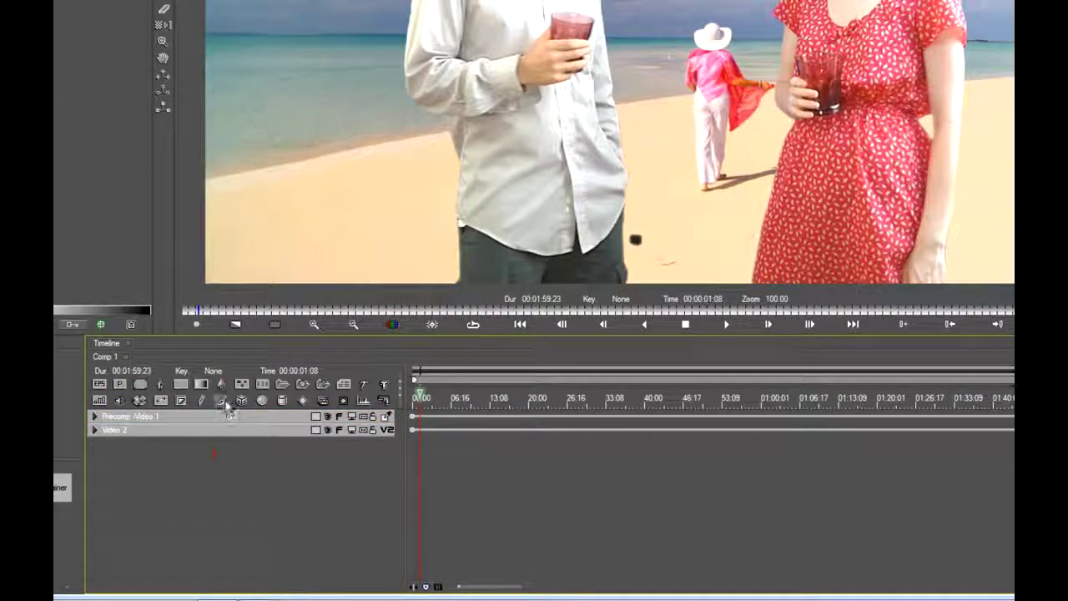
- Create a Paint track and paint one dab over the black spot on the sand beside the man
left_click(225, 403)
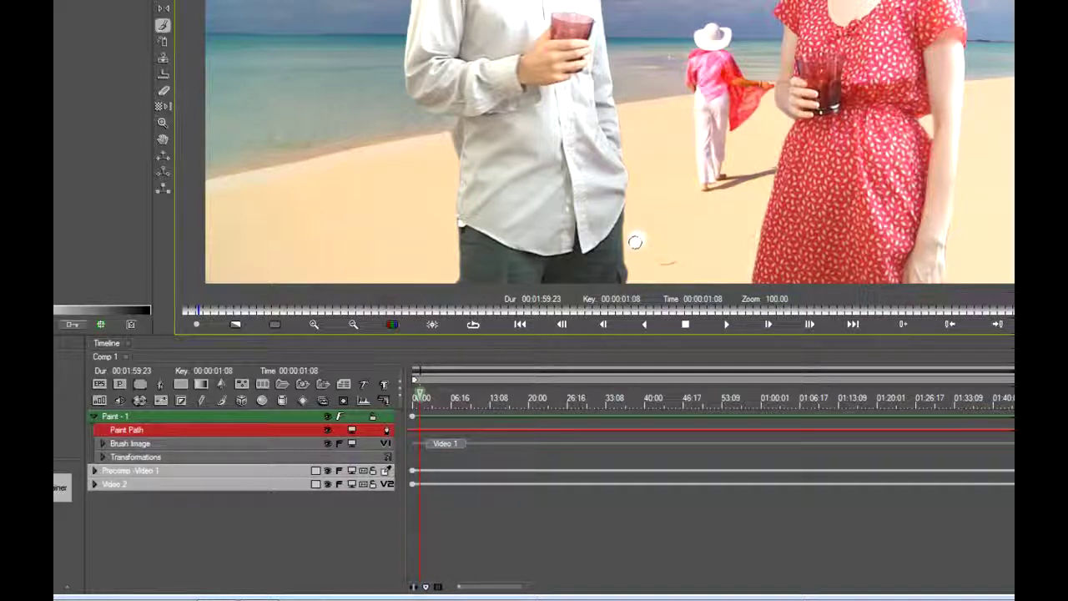
left_click(637, 239)
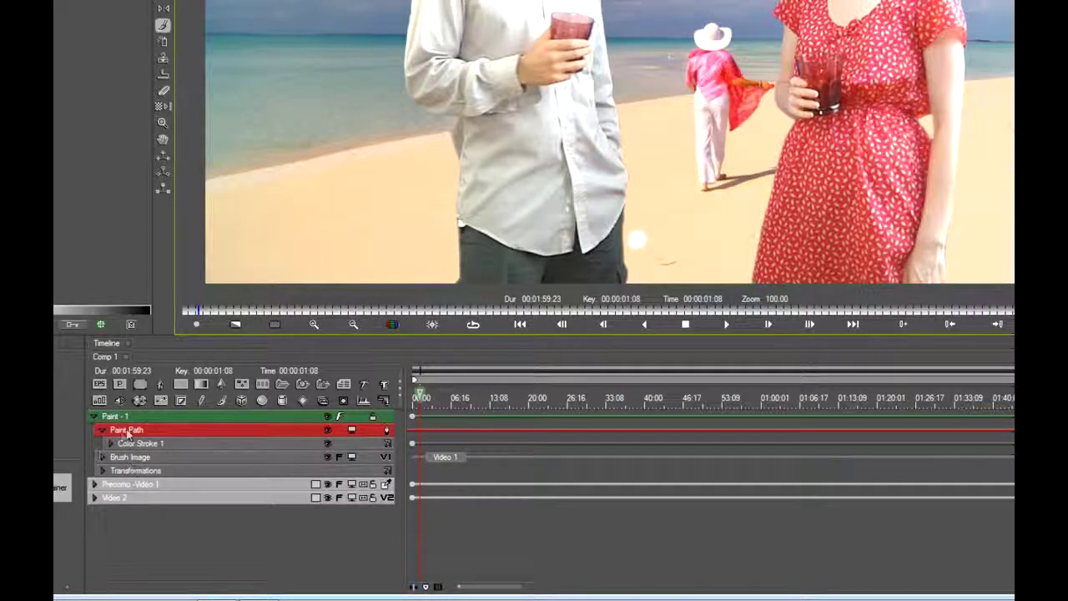
- Nest the Paint track in the mask of Precomp-Video 1, invert that mask, and apply the composite to the host project
left_click(95, 485)
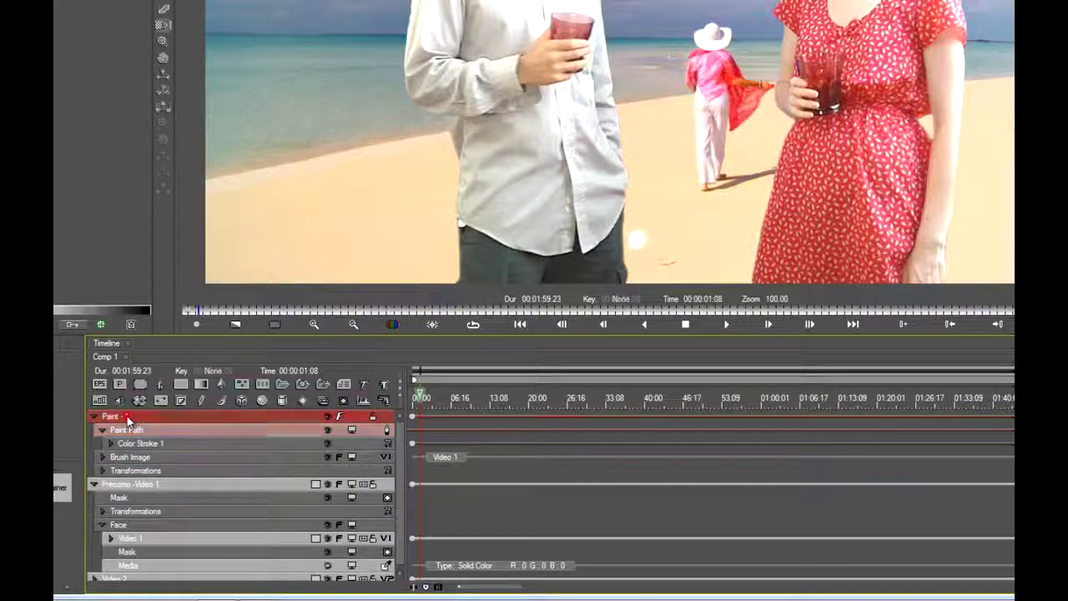
left_click_drag(119, 498, 121, 498)
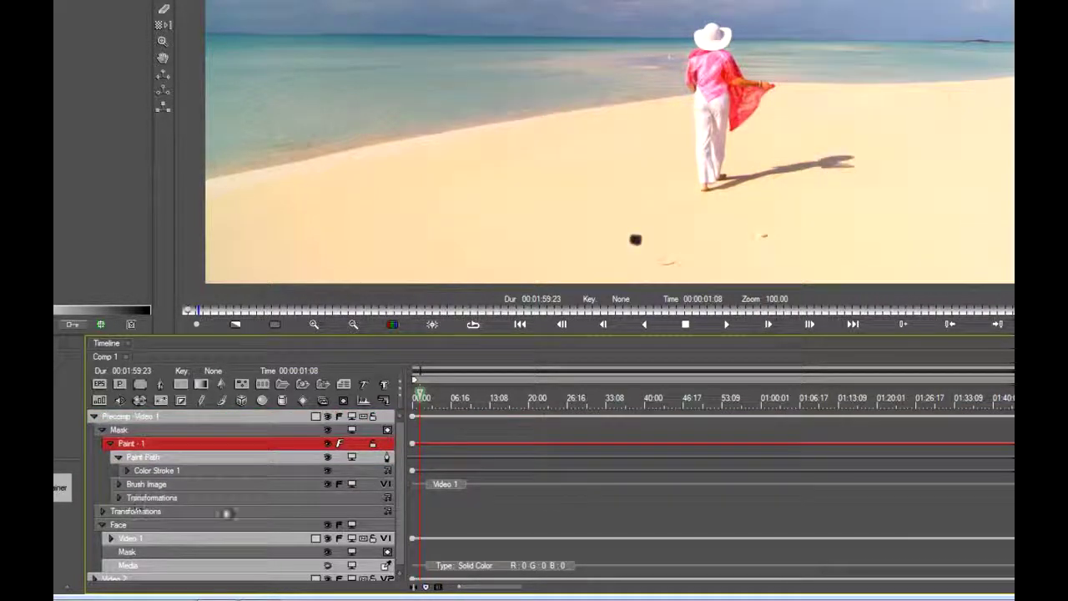
left_click(389, 429)
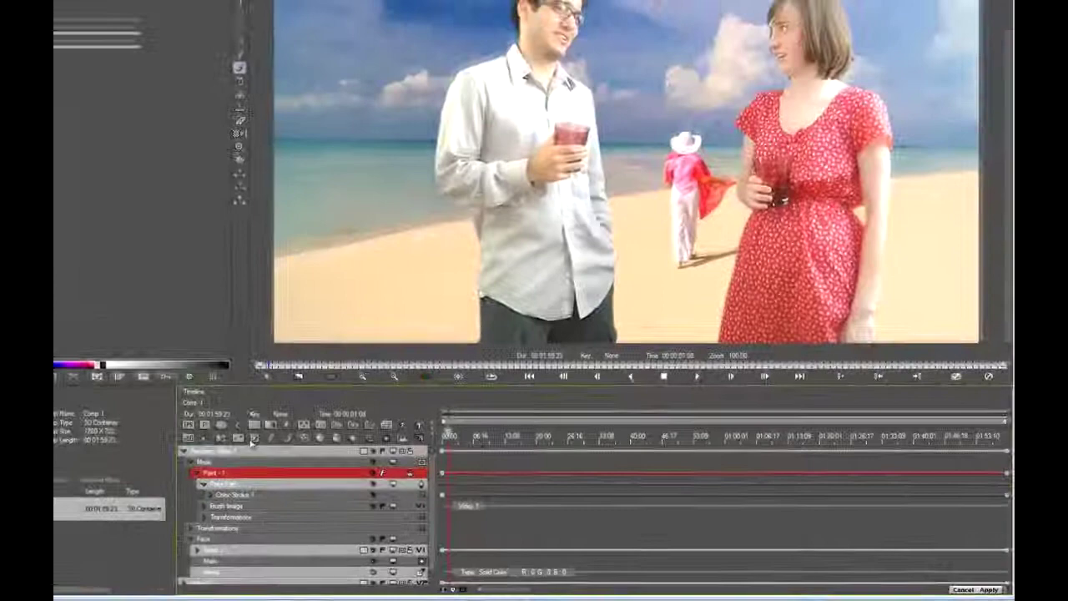
left_click(184, 451)
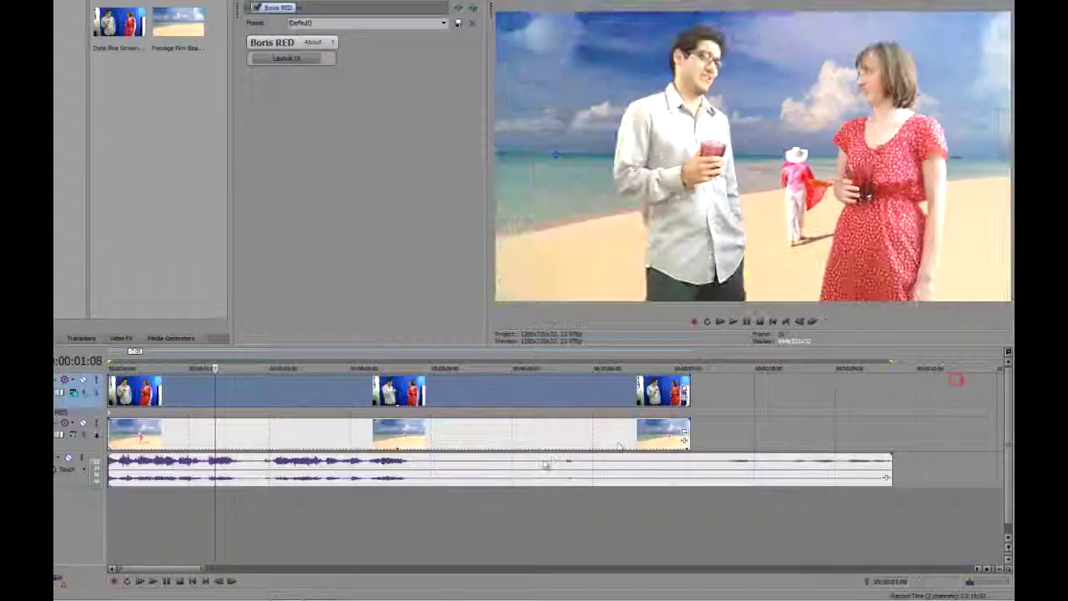
- Check the finished composite at several frames along the clip, up to 00:00:05:09
left_click(203, 389)
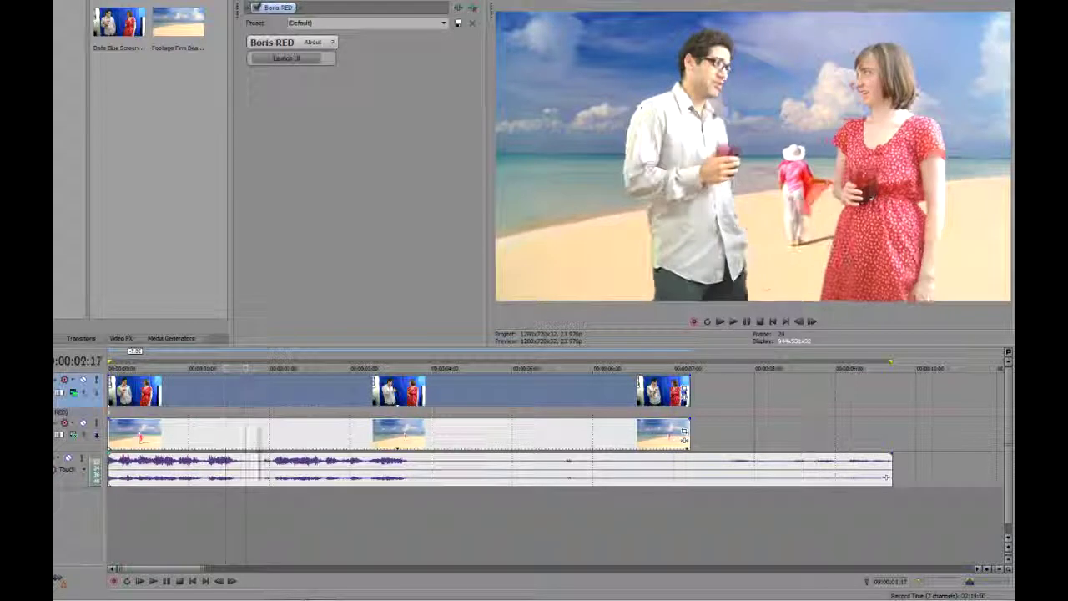
left_click(344, 432)
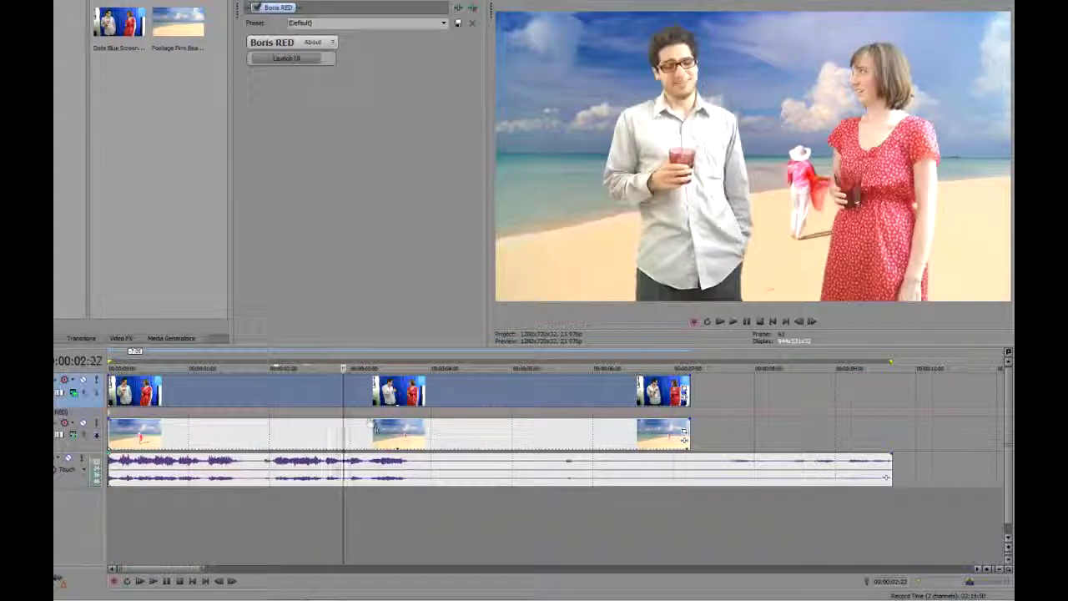
left_click(441, 390)
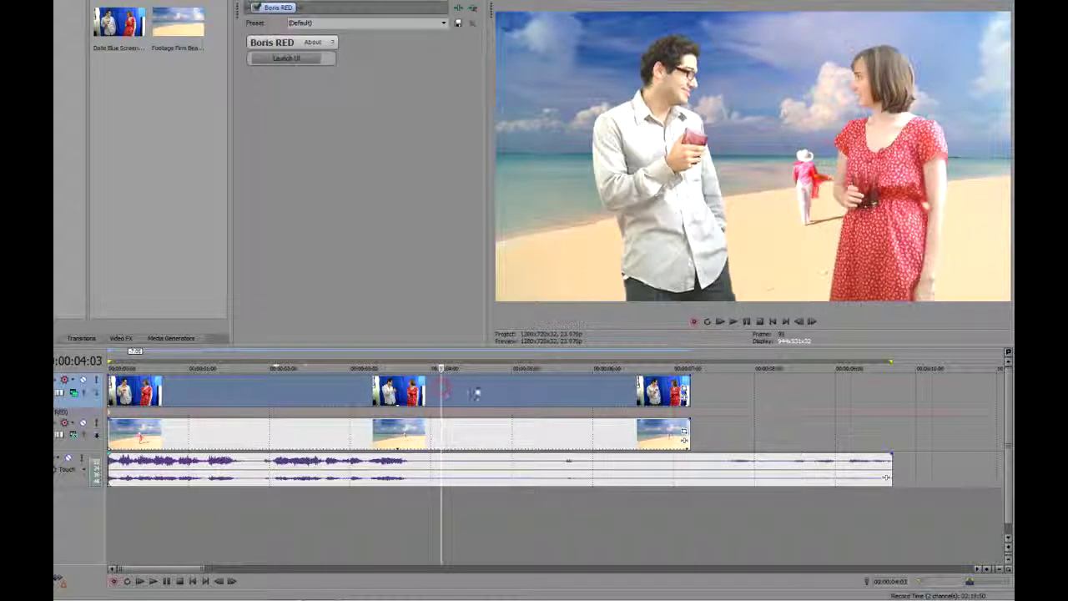
left_click(526, 392)
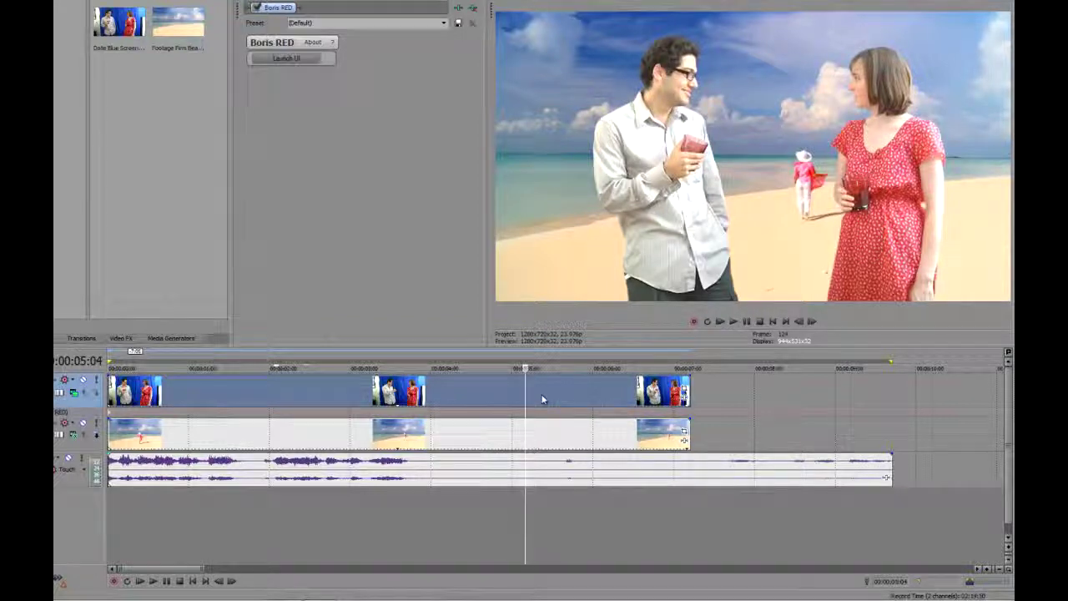
left_click(543, 398)
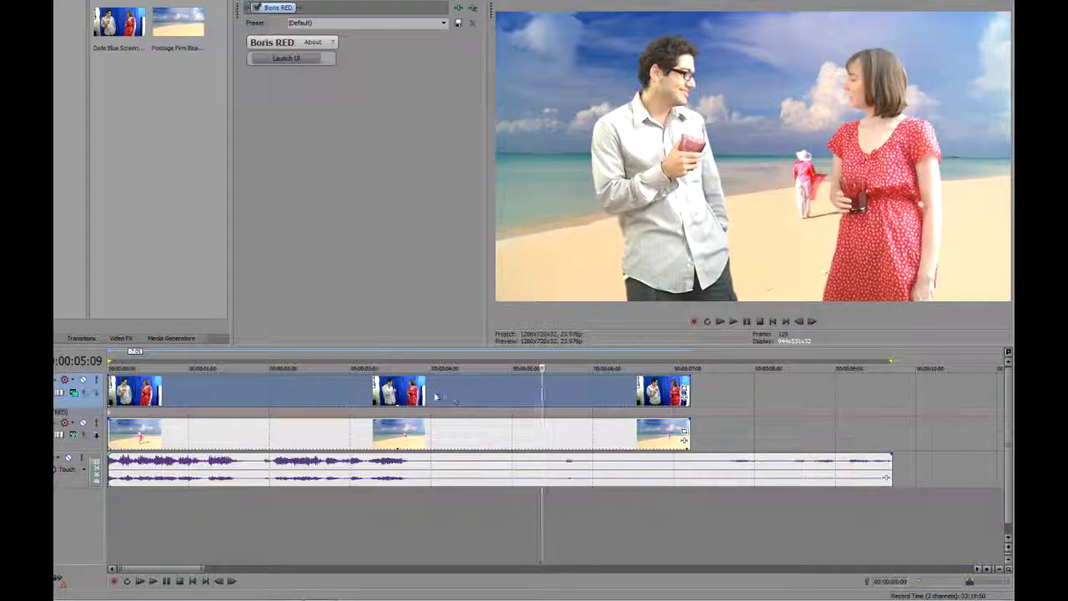